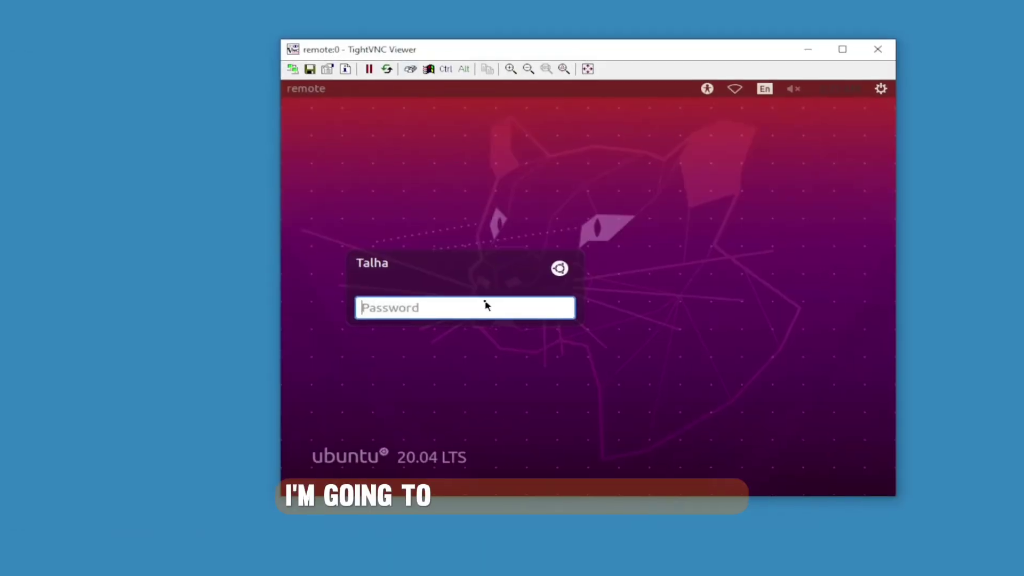
# Log into the remote Ubuntu desktop and switch off Automatic Screen Lock under Privacy > Screen Lock
pyautogui.write('•••')
pyautogui.press('Return')
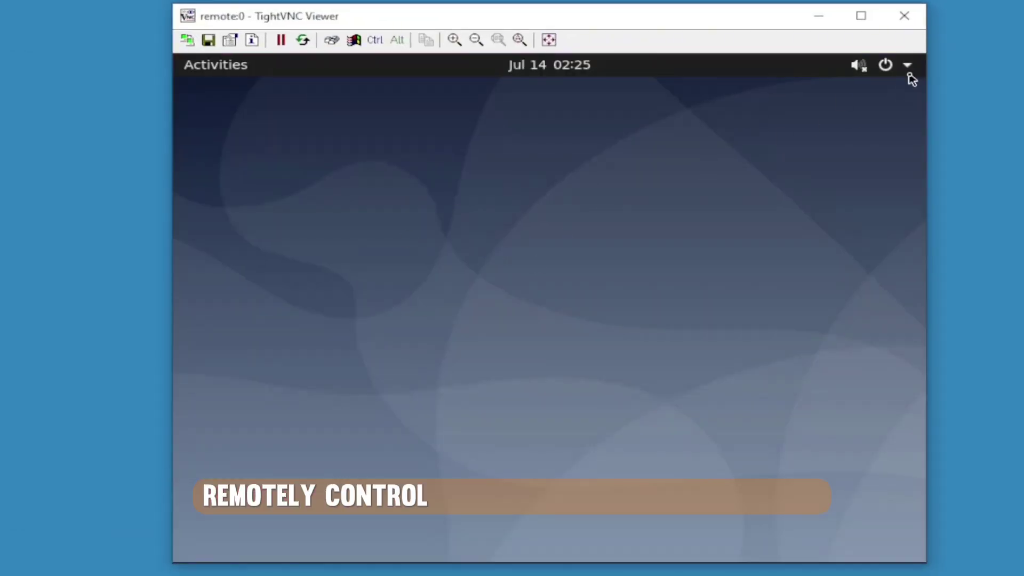
pyautogui.click(908, 65)
pyautogui.click(688, 199)
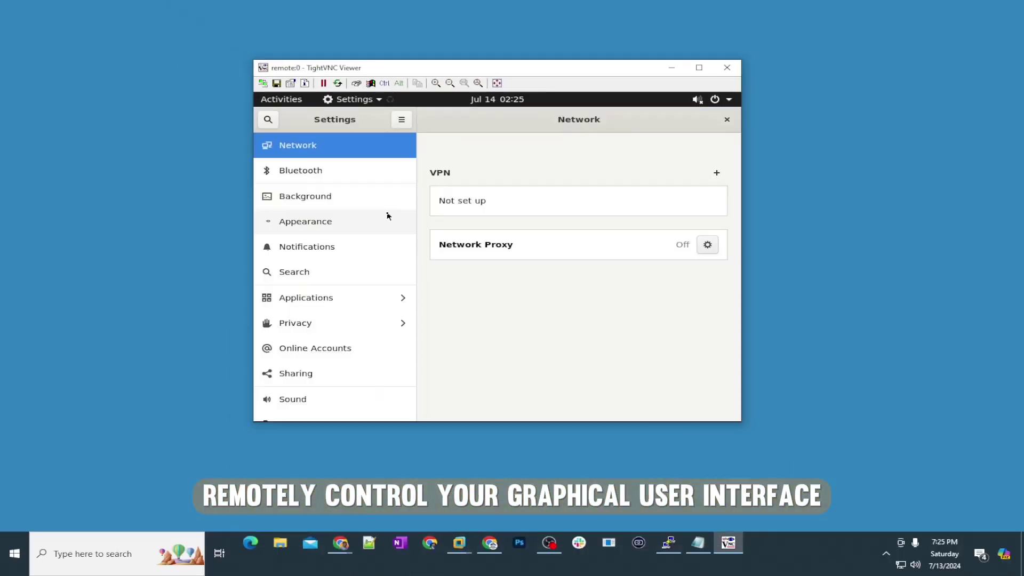
pyautogui.click(297, 322)
pyautogui.click(306, 246)
pyautogui.click(703, 222)
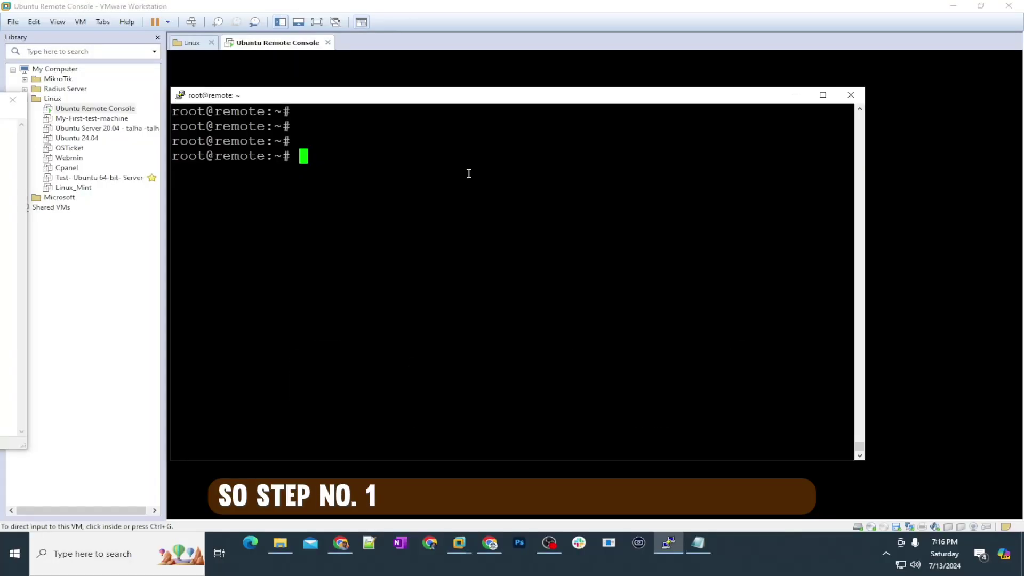
# Run apt update and apt upgrade as root, which report 0 packages upgraded
pyautogui.write('apt update')
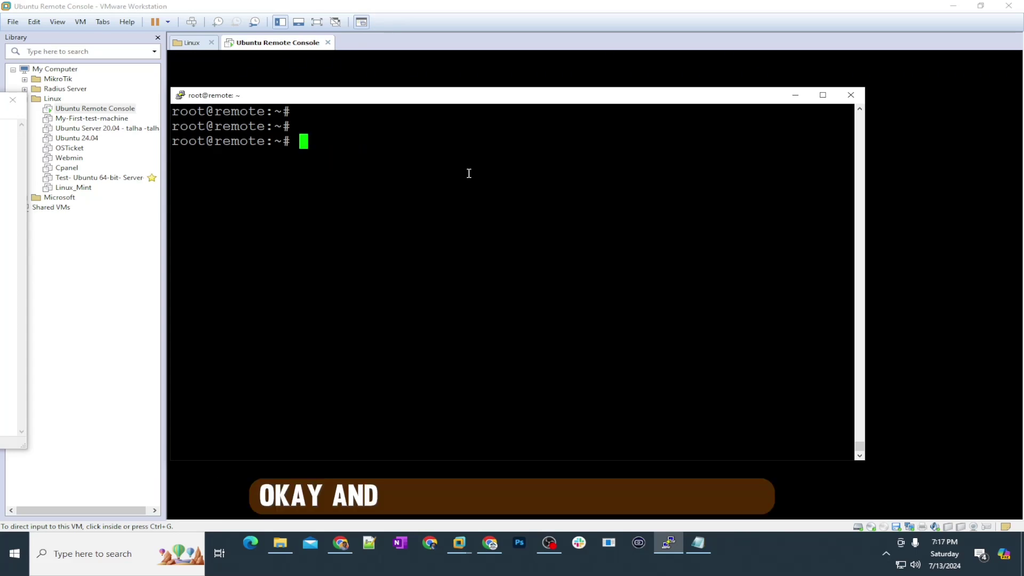
pyautogui.write('apt ')
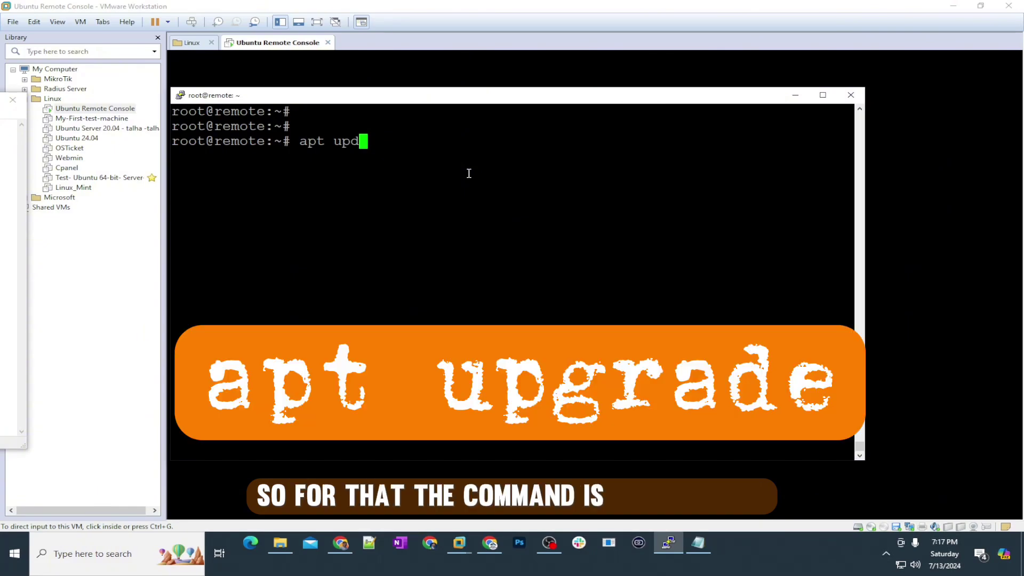
pyautogui.write('upgrade')
pyautogui.press('Return')
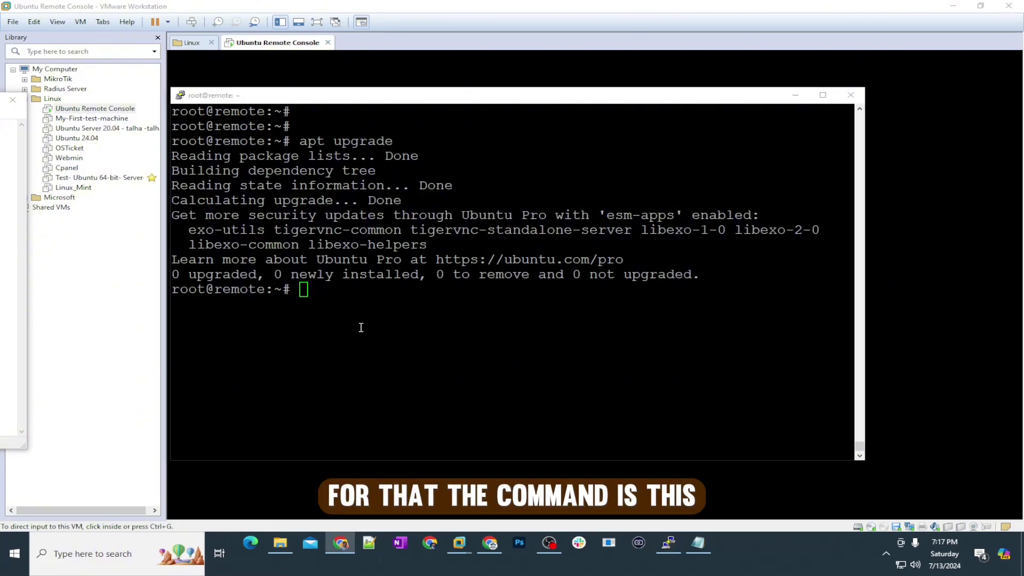
pyautogui.click(342, 294)
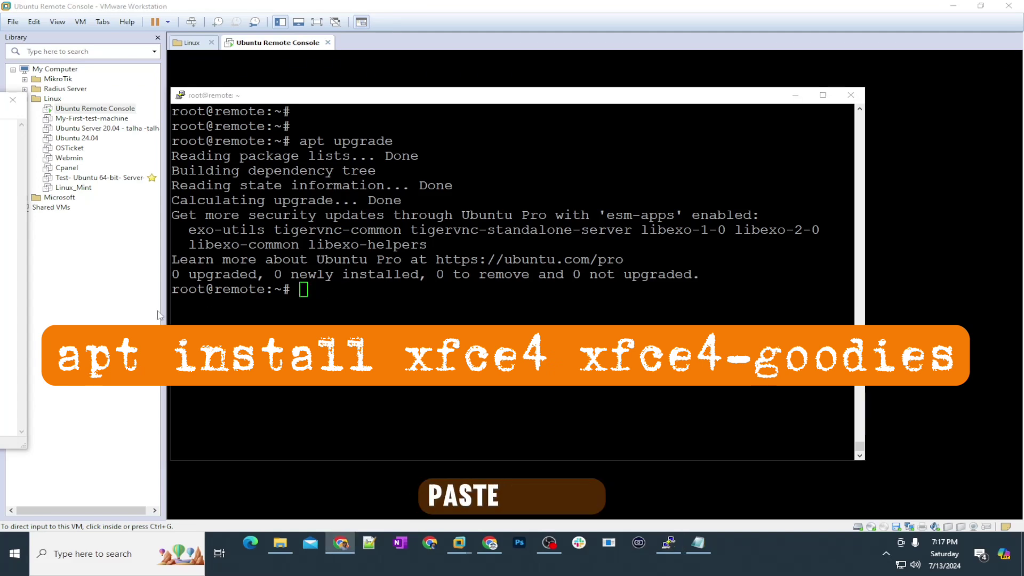
# Run apt install xfce4 xfce4-goodies, which finds both already newest, then type reboot
pyautogui.rightClick(340, 291)
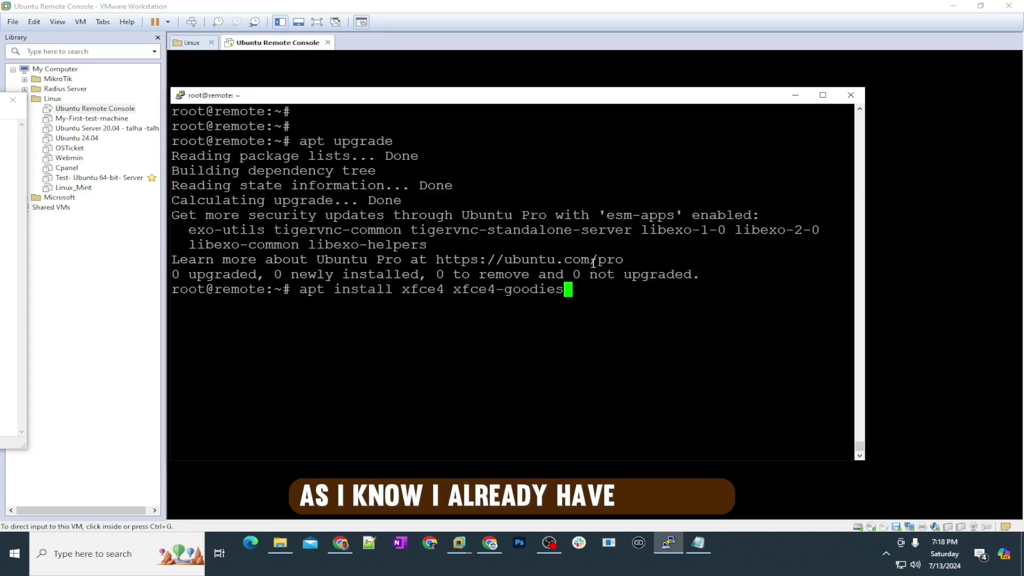
pyautogui.press('Return')
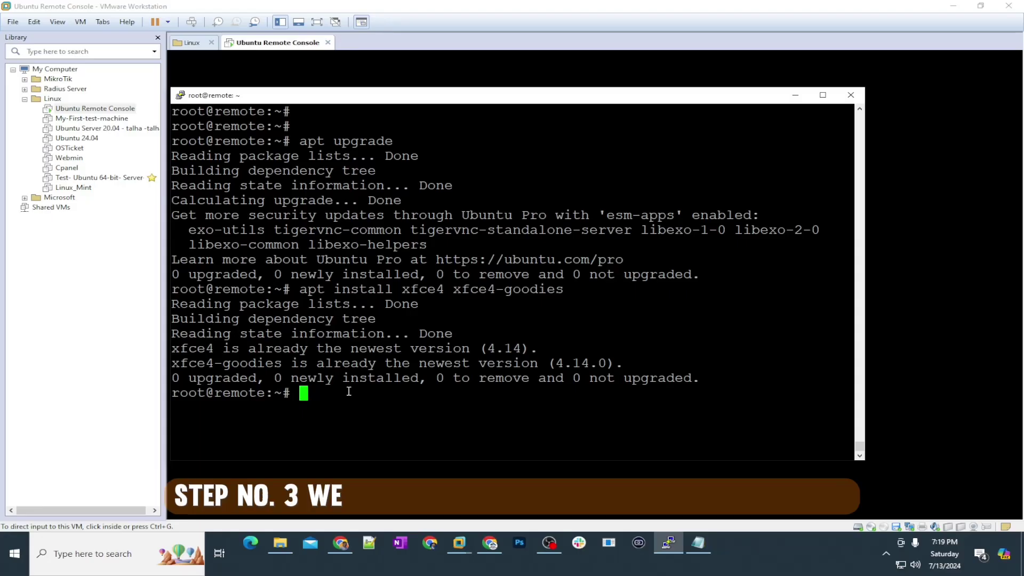
pyautogui.write('reboot')
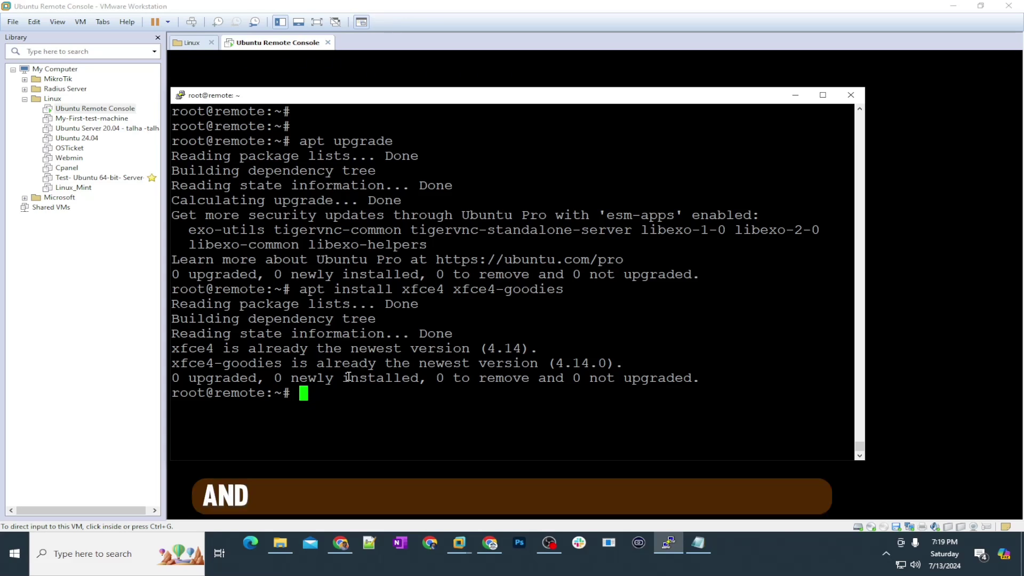
# Run apt install x11vnc, which finds version 0.9.16-3, and paste the service-file nano command
pyautogui.write('apt install x11vnc')
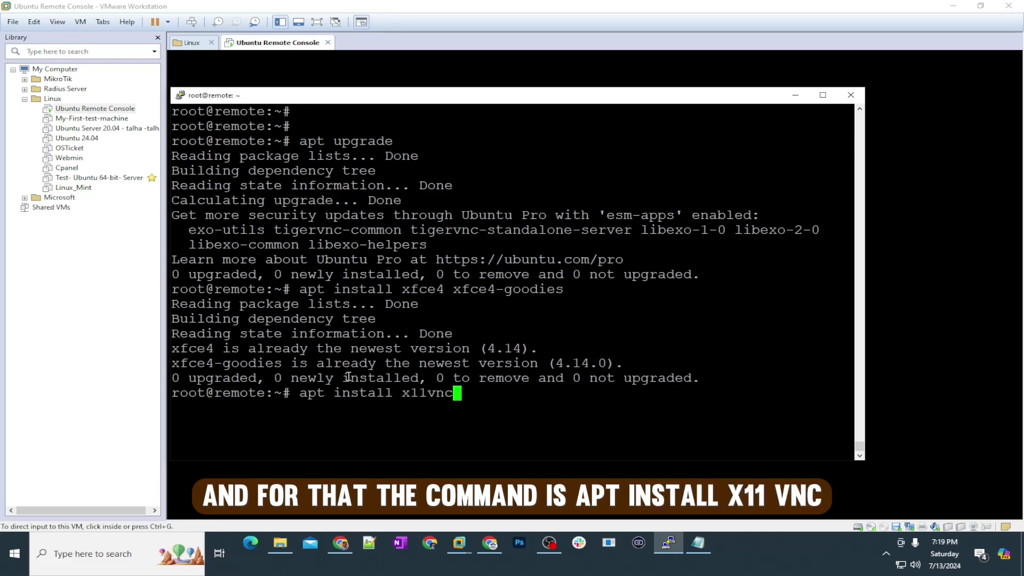
pyautogui.press('Return')
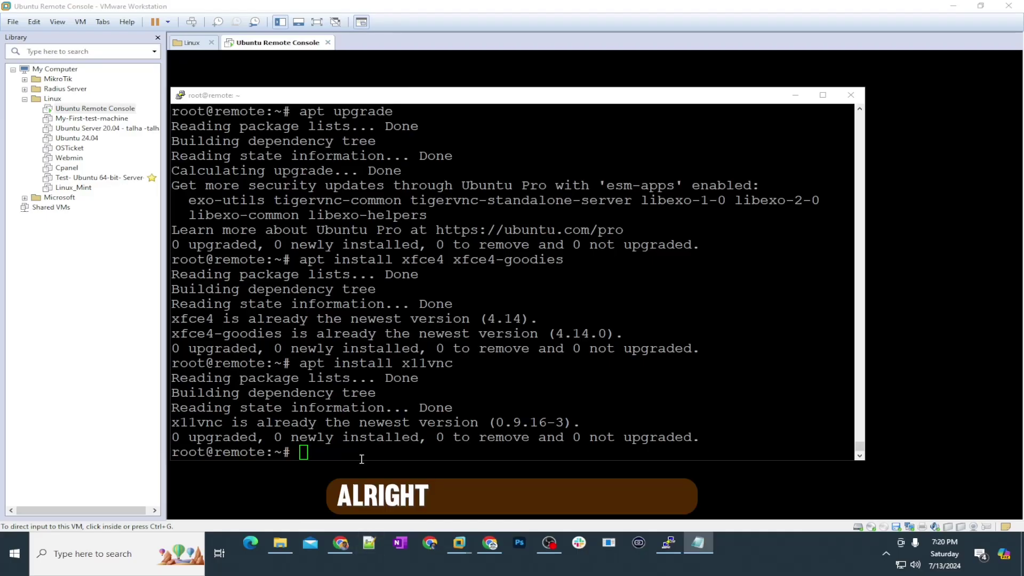
pyautogui.rightClick(357, 455)
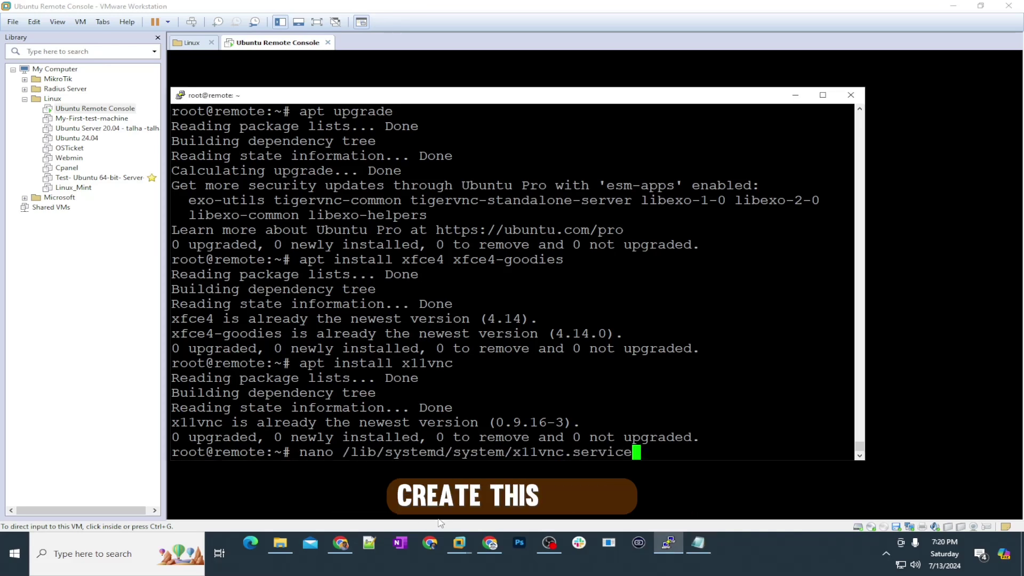
# Verify the path /lib/systemd/system/x11vnc.service in the command and open it in nano
pyautogui.press('Left')
pyautogui.press('Left')
pyautogui.press('Left')
pyautogui.press('Left')
pyautogui.press('Left')
pyautogui.press('Left')
pyautogui.press('Left')
pyautogui.press('Left')
pyautogui.press('Left')
pyautogui.press('Left')
pyautogui.press('Left')
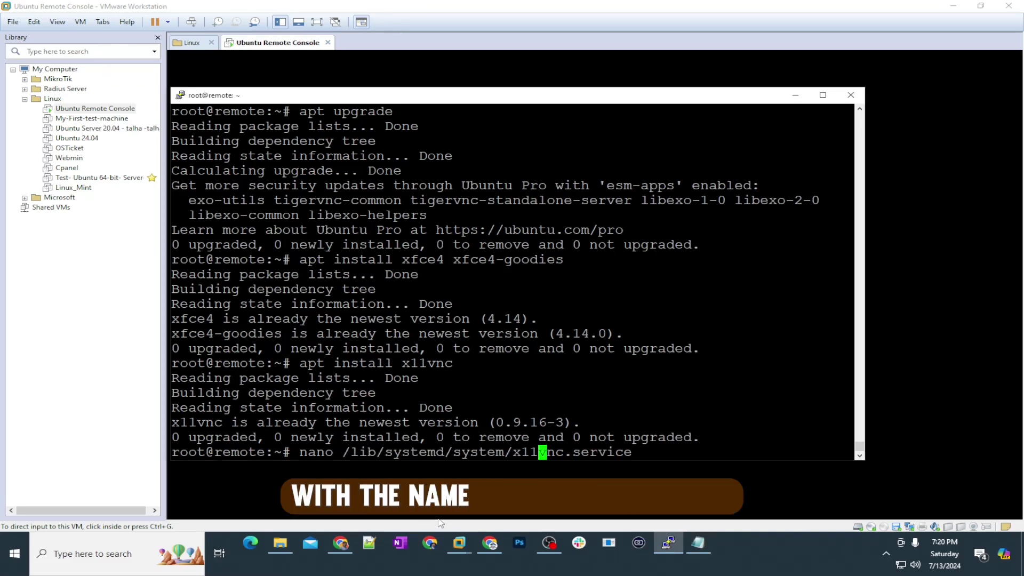
pyautogui.press('Right')
pyautogui.press('Right')
pyautogui.press('Right')
pyautogui.press('Right')
pyautogui.press('Right')
pyautogui.press('Right')
pyautogui.press('Right')
pyautogui.press('Right')
pyautogui.press('Right')
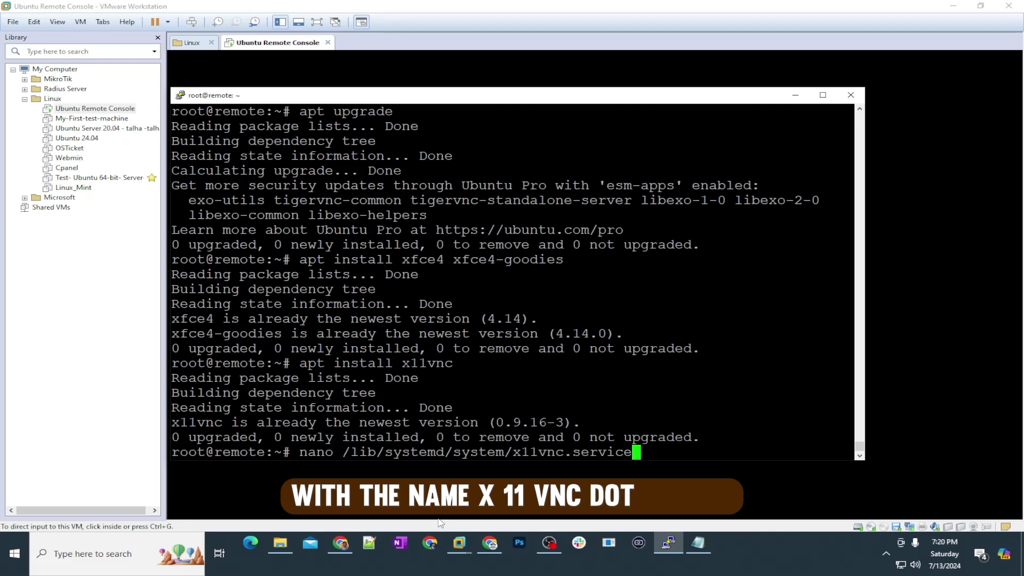
pyautogui.press('Left')
pyautogui.press('Left')
pyautogui.press('Left')
pyautogui.press('Left')
pyautogui.press('Left')
pyautogui.press('Left')
pyautogui.press('Left')
pyautogui.press('Left')
pyautogui.press('Left')
pyautogui.press('Left')
pyautogui.press('Left')
pyautogui.press('Left')
pyautogui.press('Left')
pyautogui.press('Left')
pyautogui.press('Left')
pyautogui.press('Left')
pyautogui.press('Left')
pyautogui.press('Left')
pyautogui.press('Left')
pyautogui.press('Left')
pyautogui.press('Left')
pyautogui.press('Left')
pyautogui.press('Left')
pyautogui.press('Left')
pyautogui.press('Left')
pyautogui.press('Left')
pyautogui.press('Left')
pyautogui.press('Left')
pyautogui.press('Left')
pyautogui.press('Left')
pyautogui.press('Left')
pyautogui.press('Left')
pyautogui.press('Left')
pyautogui.press('Left')
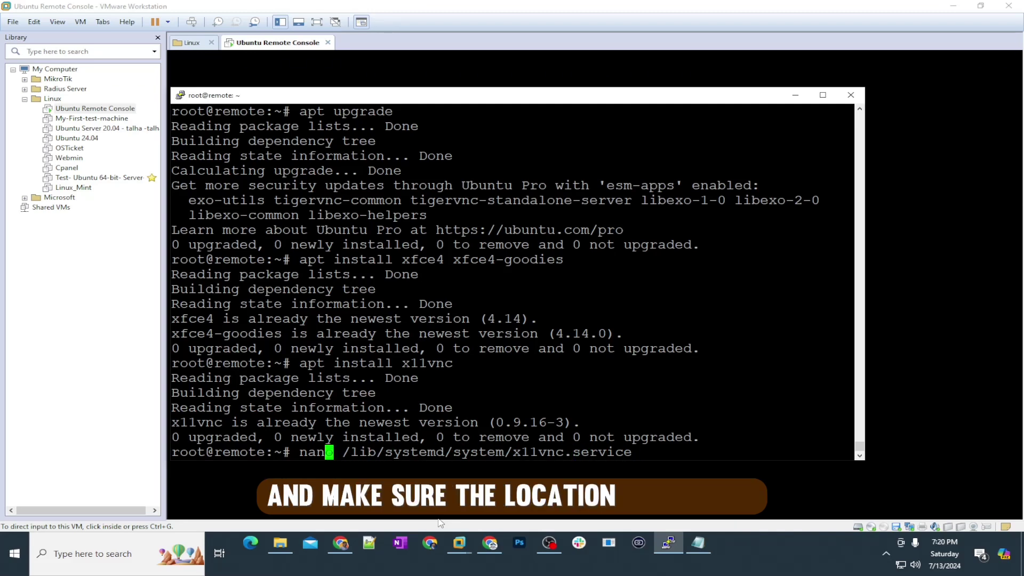
pyautogui.press('Right')
pyautogui.press('Right')
pyautogui.press('Right')
pyautogui.press('Right')
pyautogui.press('Right')
pyautogui.press('Right')
pyautogui.press('Right')
pyautogui.press('Right')
pyautogui.press('Right')
pyautogui.press('Right')
pyautogui.press('Right')
pyautogui.press('Right')
pyautogui.press('Right')
pyautogui.press('Right')
pyautogui.press('Right')
pyautogui.press('Right')
pyautogui.press('Right')
pyautogui.press('Right')
pyautogui.press('Right')
pyautogui.press('Right')
pyautogui.press('Right')
pyautogui.press('Right')
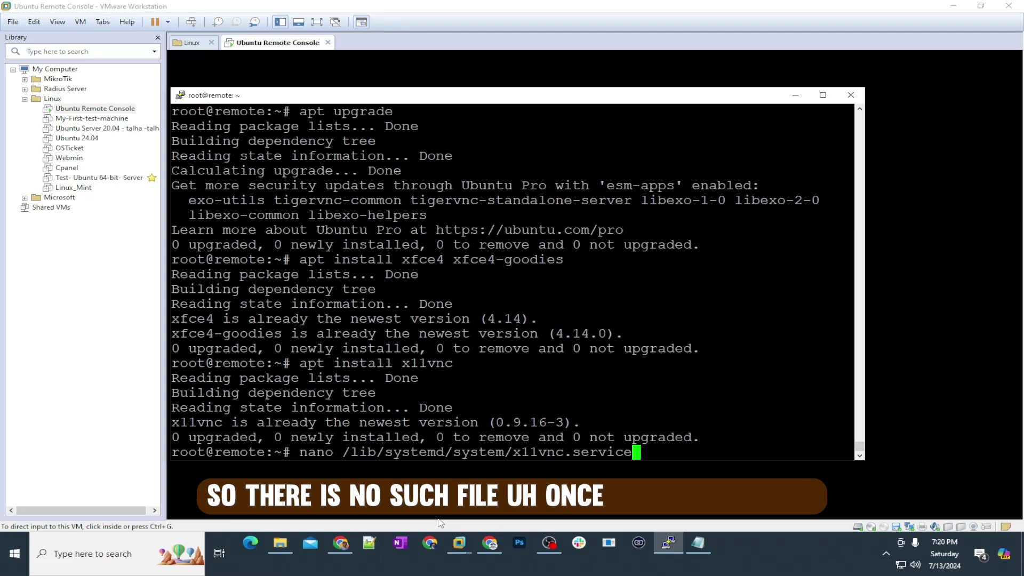
pyautogui.press('Left')
pyautogui.press('Left')
pyautogui.press('Left')
pyautogui.press('Left')
pyautogui.press('Left')
pyautogui.press('Left')
pyautogui.press('Left')
pyautogui.press('Left')
pyautogui.press('Left')
pyautogui.press('Left')
pyautogui.press('Left')
pyautogui.press('Left')
pyautogui.press('Left')
pyautogui.press('Left')
pyautogui.press('Left')
pyautogui.press('Left')
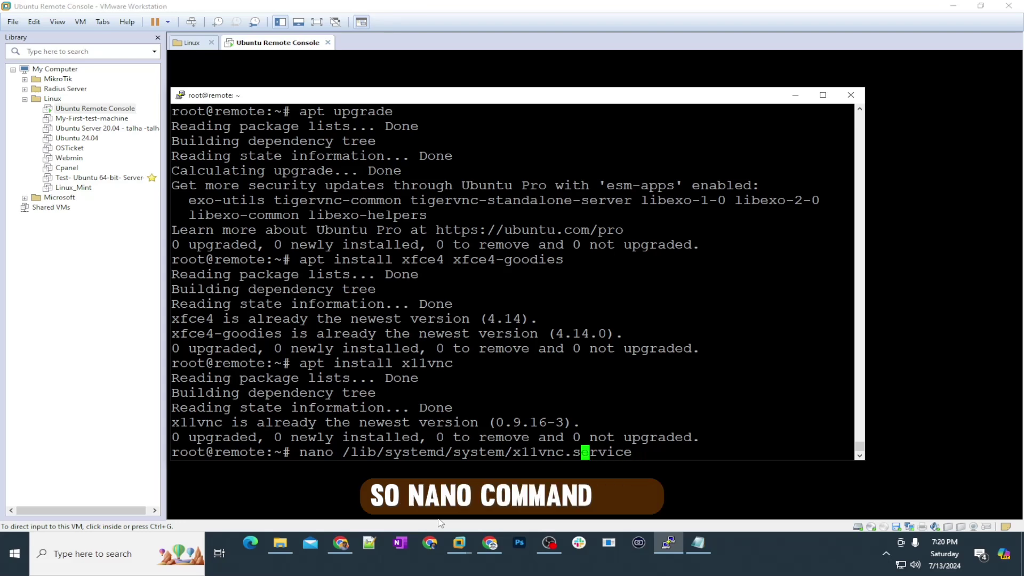
pyautogui.press('End')
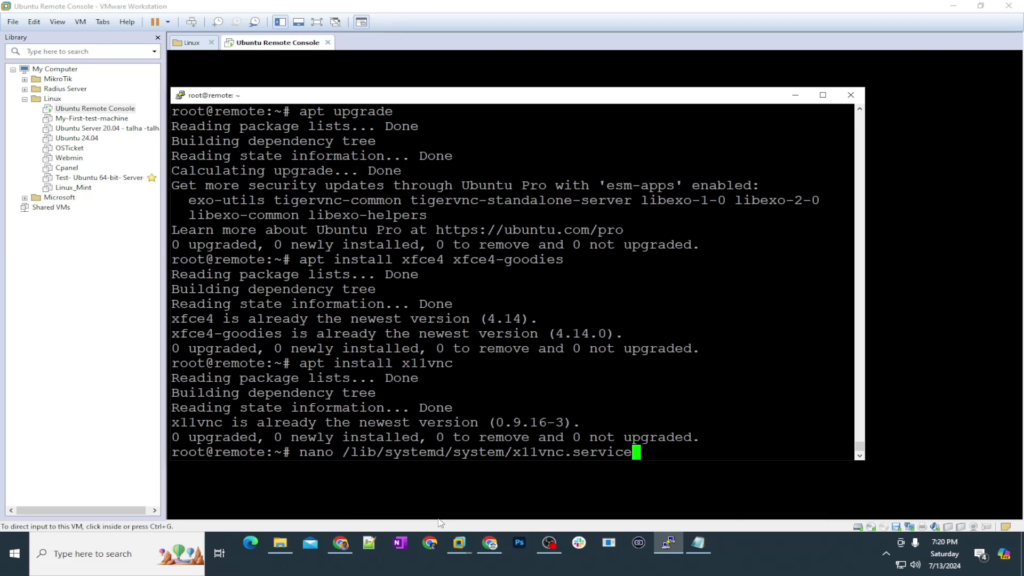
pyautogui.press('Return')
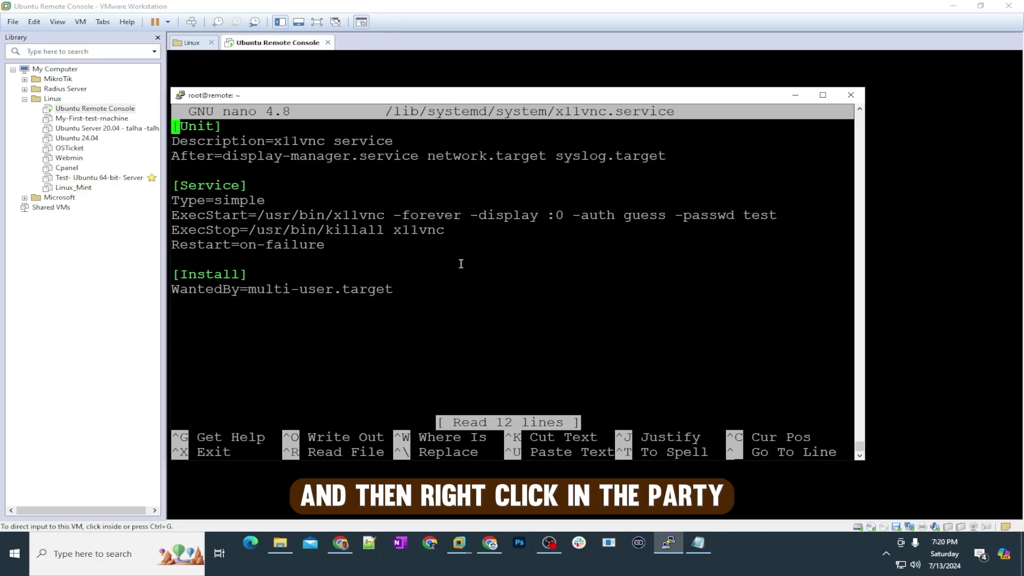
# Exit nano without saving x11vnc.service and switch to another window
pyautogui.hotkey('ctrl', 'x')
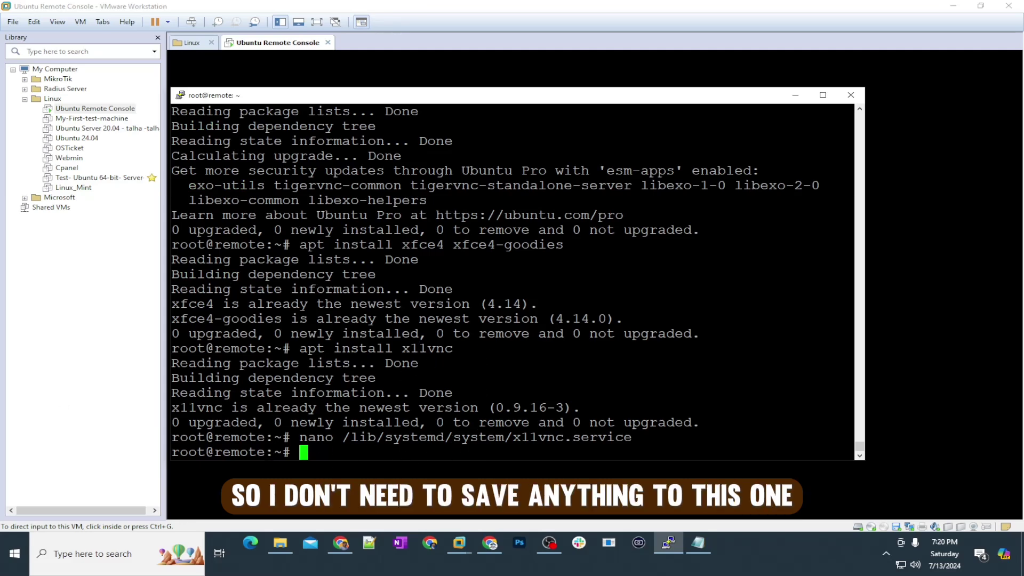
pyautogui.hotkey('alt', 'Tab')
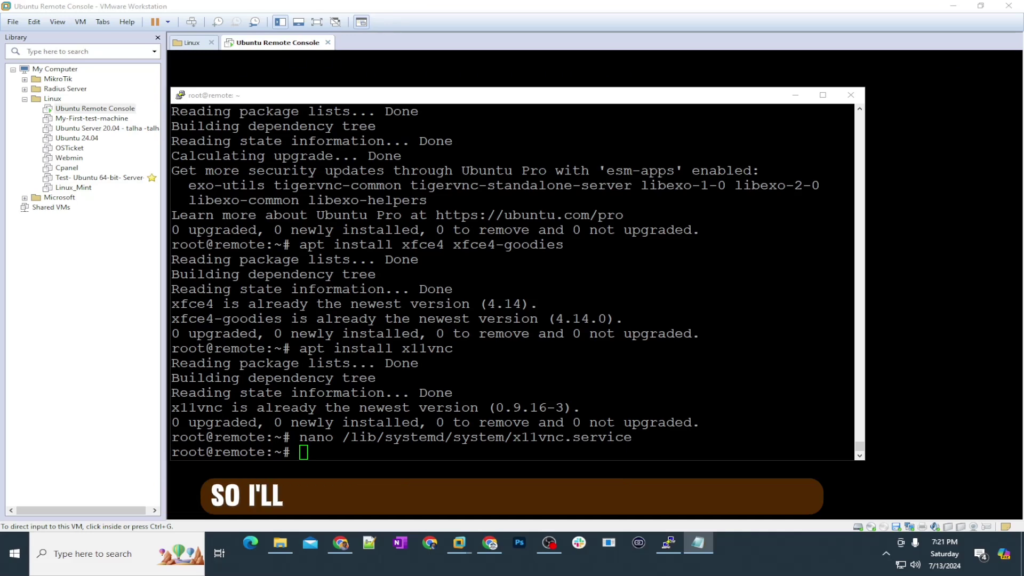
# Paste and discard the daemon-reload, enable and start commands for x11vnc without running them
pyautogui.click(344, 451)
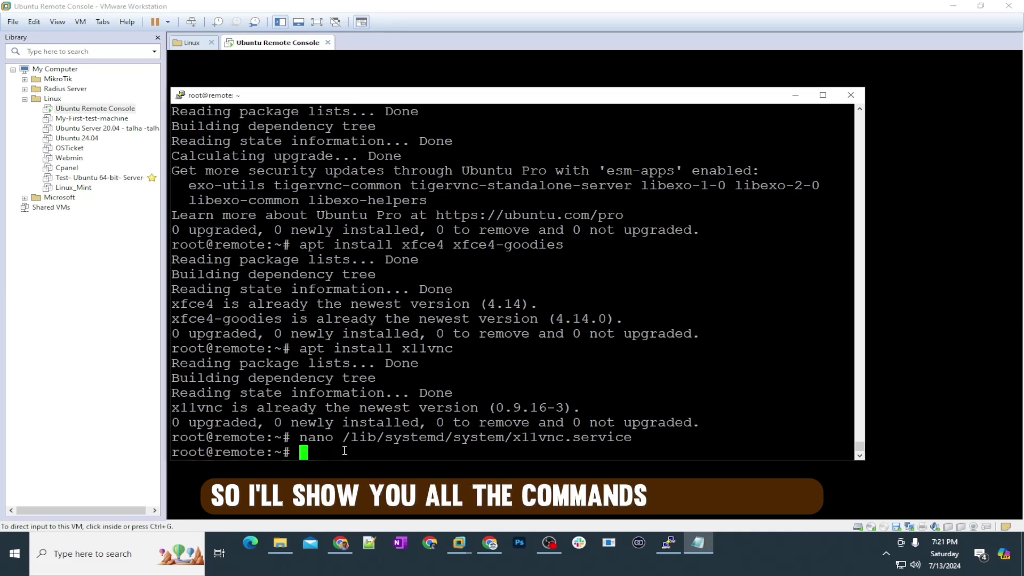
pyautogui.rightClick(345, 451)
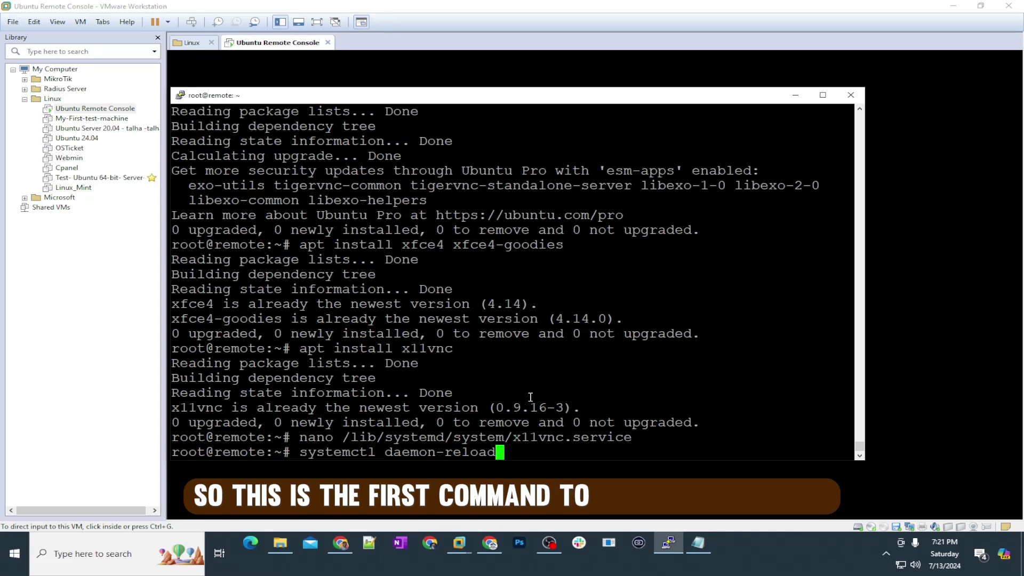
pyautogui.press('BackSpace')
pyautogui.press('BackSpace')
pyautogui.press('BackSpace')
pyautogui.press('BackSpace')
pyautogui.press('BackSpace')
pyautogui.press('BackSpace')
pyautogui.press('BackSpace')
pyautogui.press('BackSpace')
pyautogui.press('BackSpace')
pyautogui.press('BackSpace')
pyautogui.press('BackSpace')
pyautogui.press('BackSpace')
pyautogui.press('BackSpace')
pyautogui.press('BackSpace')
pyautogui.press('BackSpace')
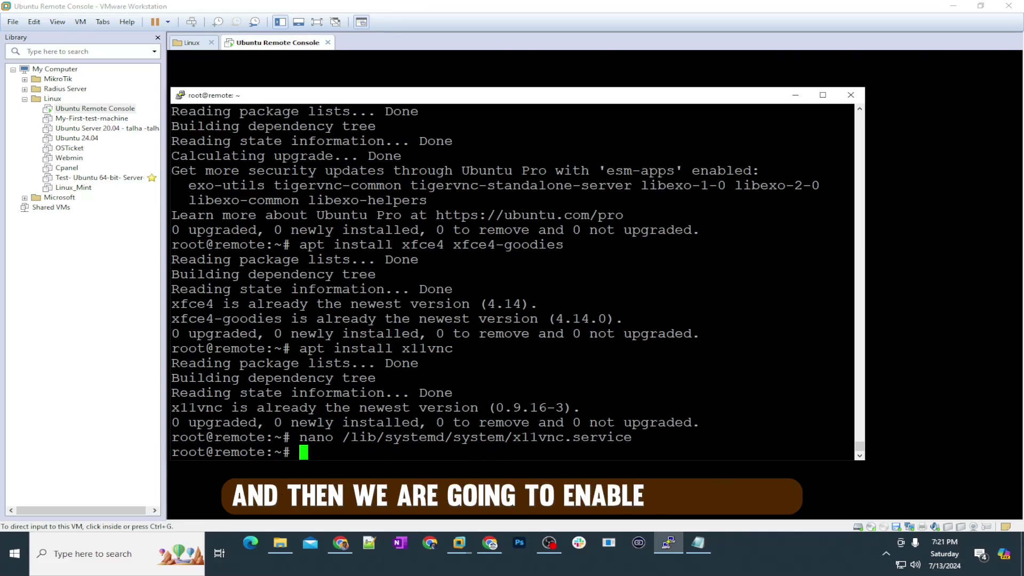
pyautogui.hotkey('alt', 'Tab')
pyautogui.click(462, 446)
pyautogui.rightClick(462, 446)
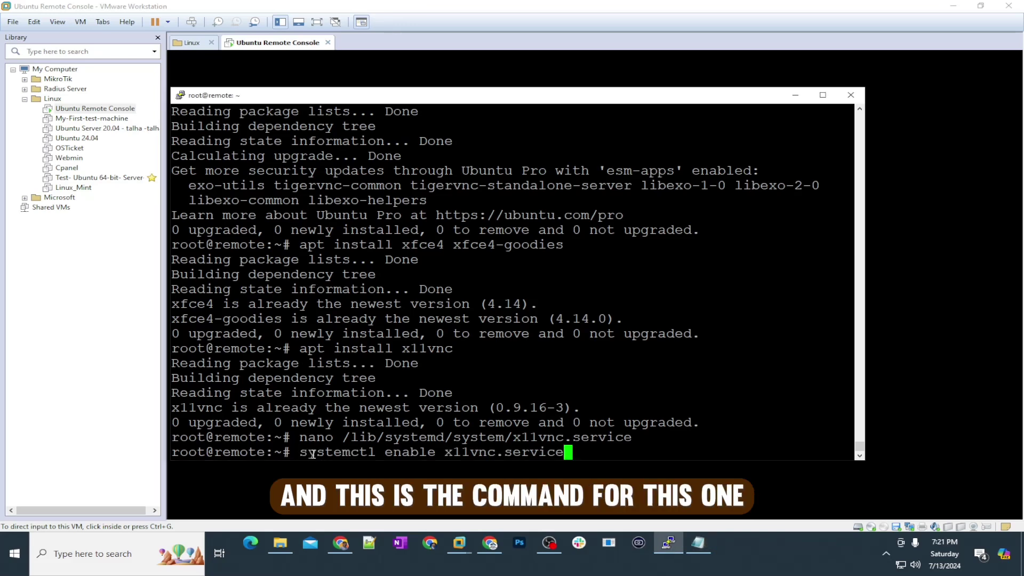
pyautogui.press('BackSpace')
pyautogui.press('BackSpace')
pyautogui.press('BackSpace')
pyautogui.press('BackSpace')
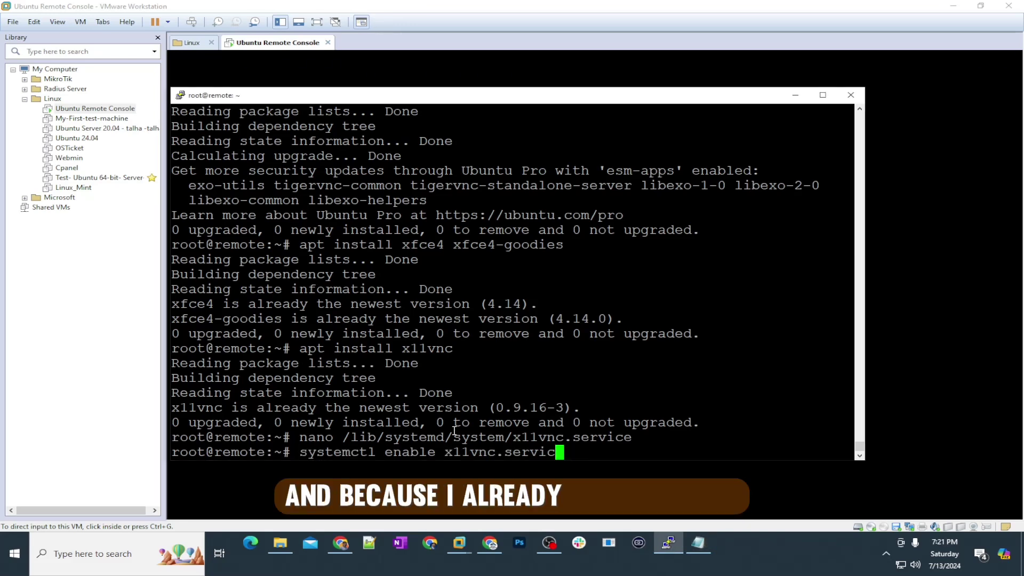
pyautogui.press('BackSpace')
pyautogui.press('BackSpace')
pyautogui.press('BackSpace')
pyautogui.press('BackSpace')
pyautogui.press('BackSpace')
pyautogui.press('BackSpace')
pyautogui.press('BackSpace')
pyautogui.press('BackSpace')
pyautogui.press('BackSpace')
pyautogui.press('BackSpace')
pyautogui.press('BackSpace')
pyautogui.press('BackSpace')
pyautogui.press('BackSpace')
pyautogui.press('BackSpace')
pyautogui.press('BackSpace')
pyautogui.press('BackSpace')
pyautogui.press('BackSpace')
pyautogui.press('BackSpace')
pyautogui.press('BackSpace')
pyautogui.press('BackSpace')
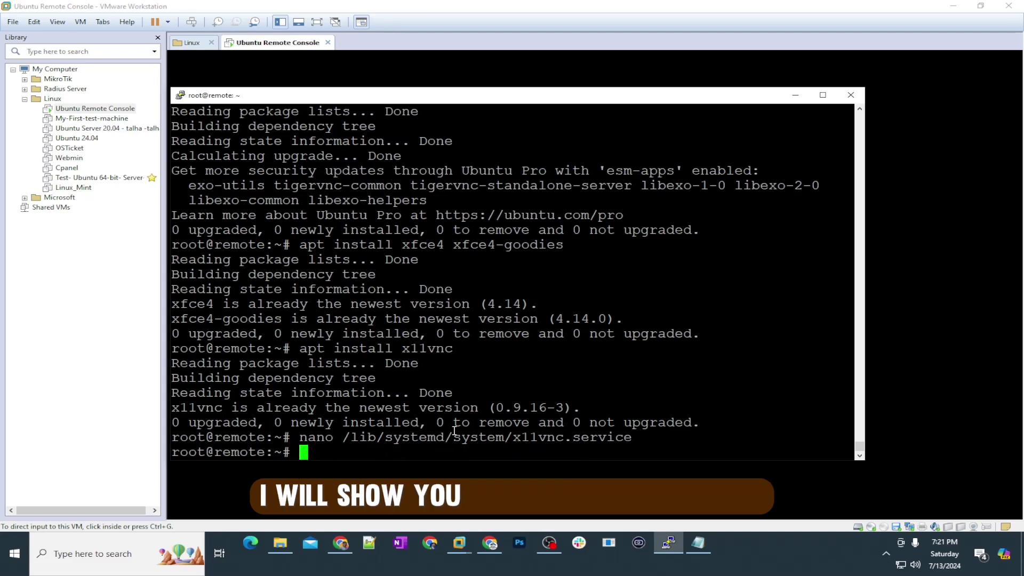
pyautogui.hotkey('alt', 'Tab')
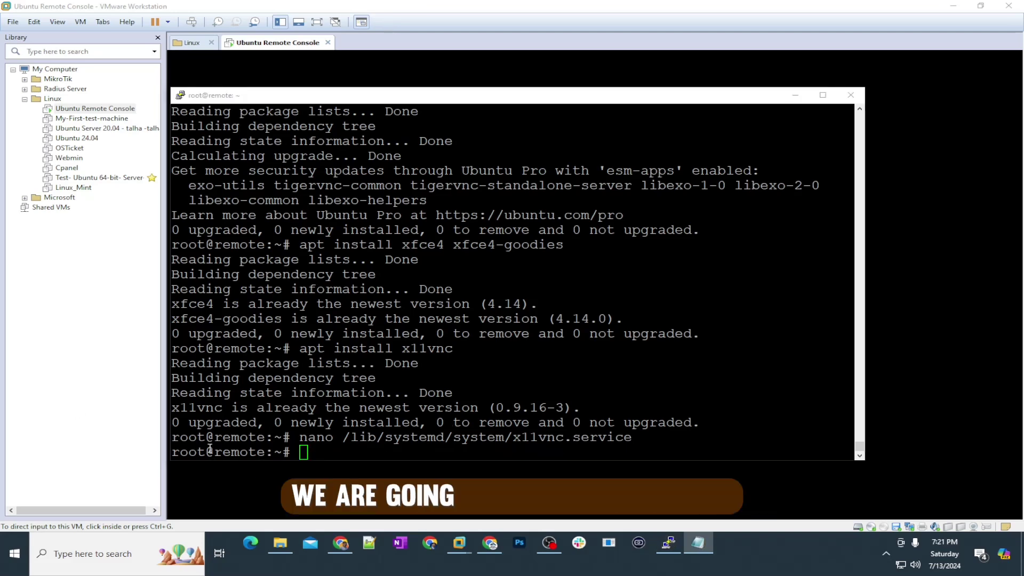
pyautogui.rightClick(306, 453)
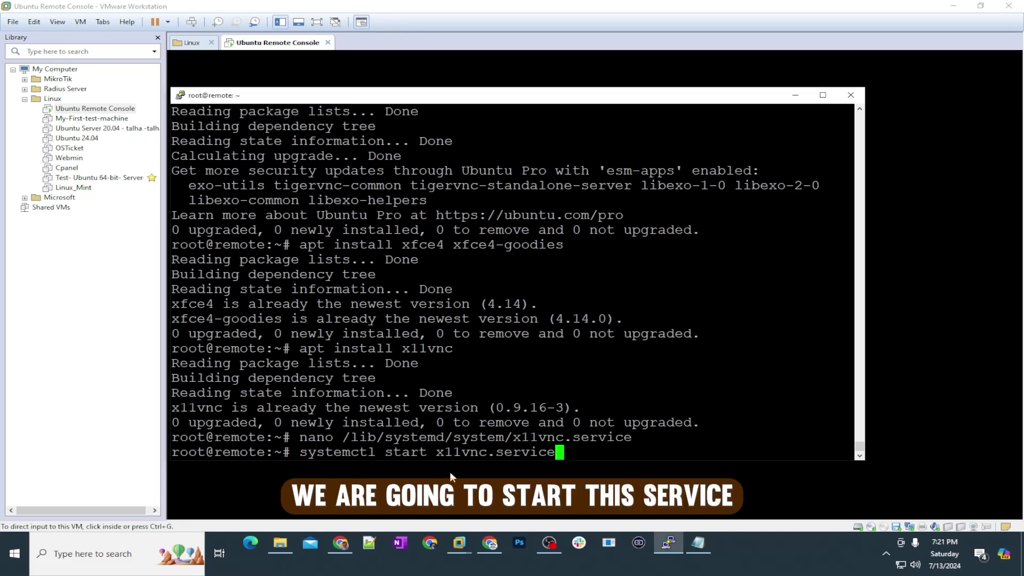
pyautogui.press('BackSpace')
pyautogui.press('BackSpace')
pyautogui.press('BackSpace')
pyautogui.press('BackSpace')
pyautogui.press('BackSpace')
pyautogui.press('BackSpace')
pyautogui.press('BackSpace')
pyautogui.press('BackSpace')
pyautogui.press('BackSpace')
pyautogui.press('BackSpace')
pyautogui.press('BackSpace')
pyautogui.press('BackSpace')
pyautogui.press('BackSpace')
pyautogui.press('BackSpace')
pyautogui.press('BackSpace')
pyautogui.press('BackSpace')
pyautogui.press('BackSpace')
pyautogui.press('BackSpace')
pyautogui.press('BackSpace')
pyautogui.press('BackSpace')
pyautogui.press('BackSpace')
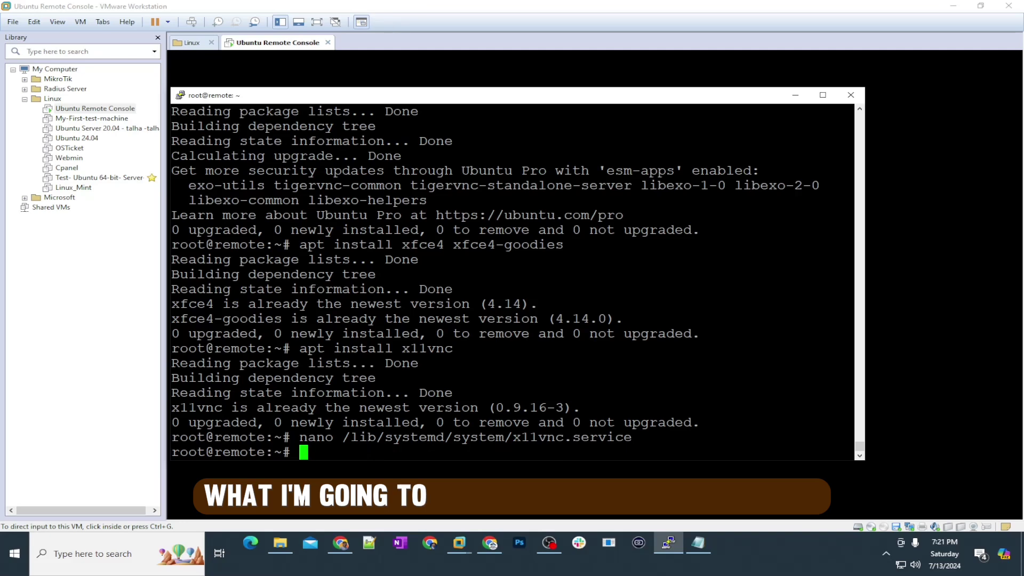
pyautogui.hotkey('alt', 'Tab')
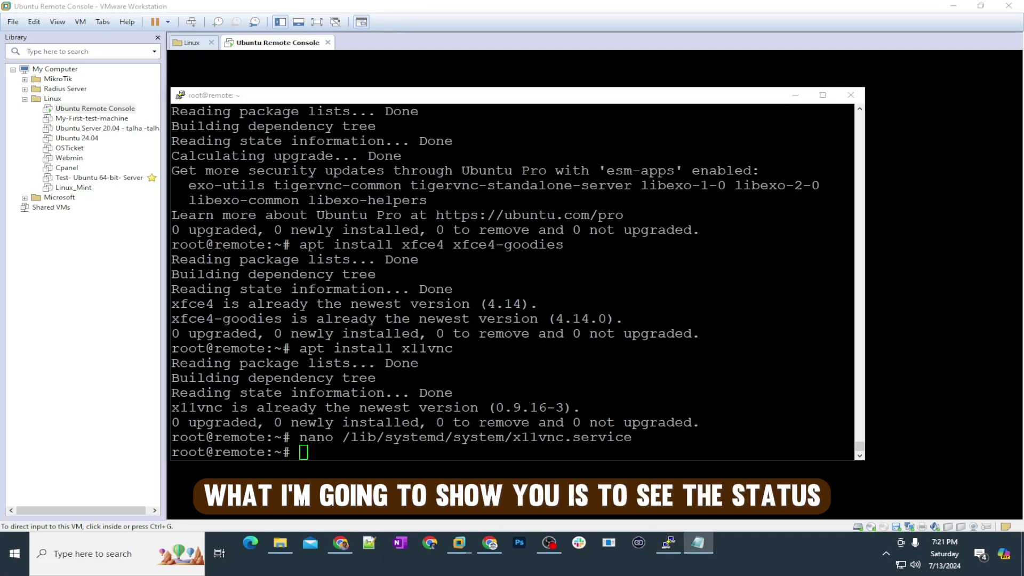
# Run systemctl status x11vnc.service, confirm it is active (running), and minimize PuTTY
pyautogui.click(366, 451)
pyautogui.rightClick(367, 453)
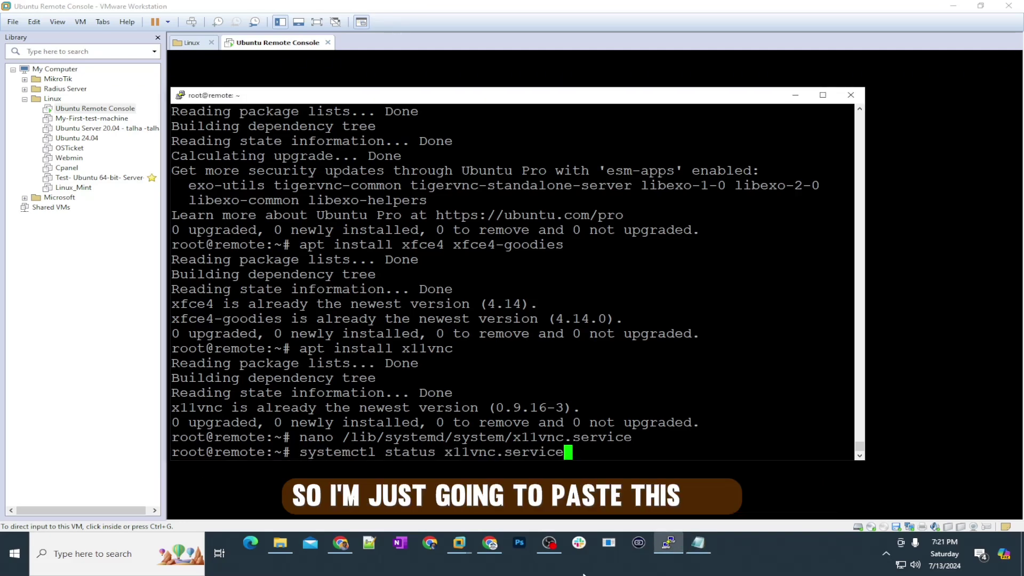
pyautogui.press('Return')
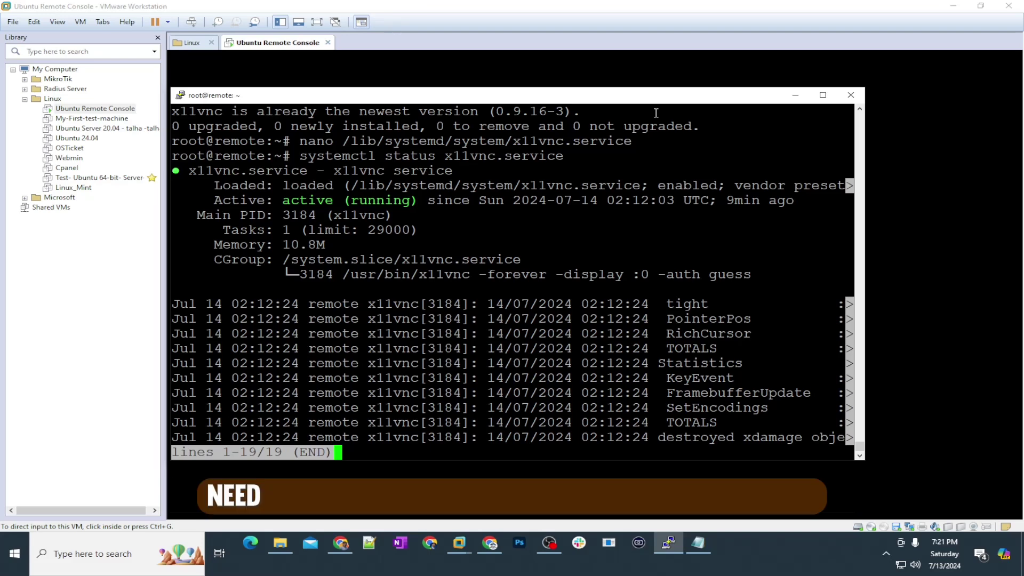
pyautogui.click(795, 96)
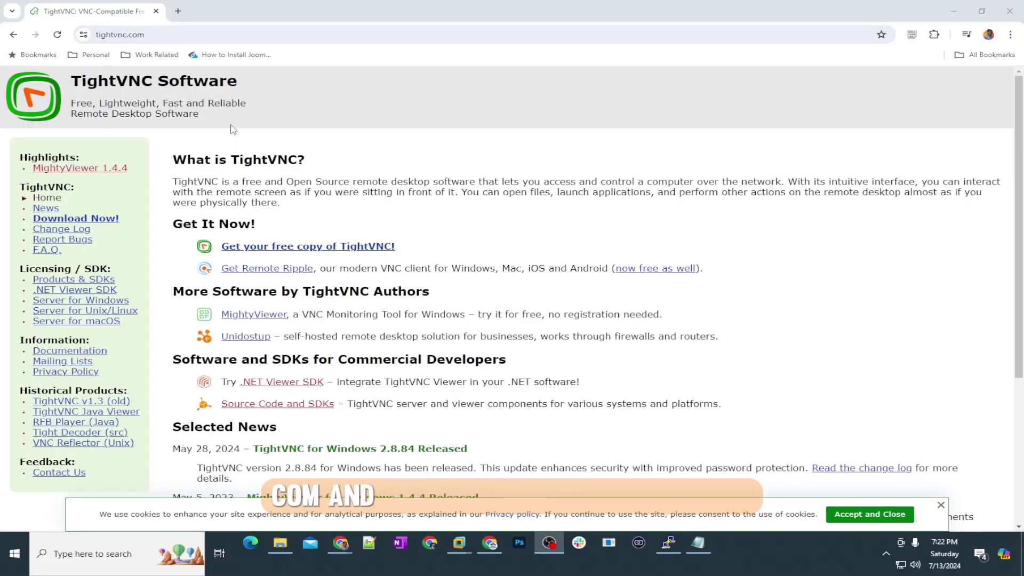
# Open TightVNC's download page and cancel the installer, keeping the existing TightVNC installation
pyautogui.click(87, 219)
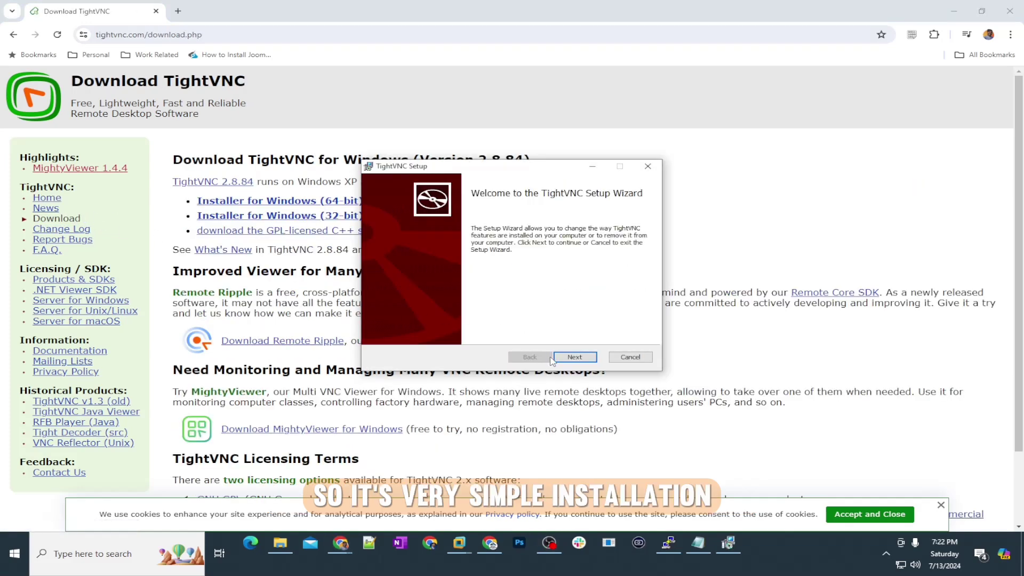
pyautogui.click(570, 358)
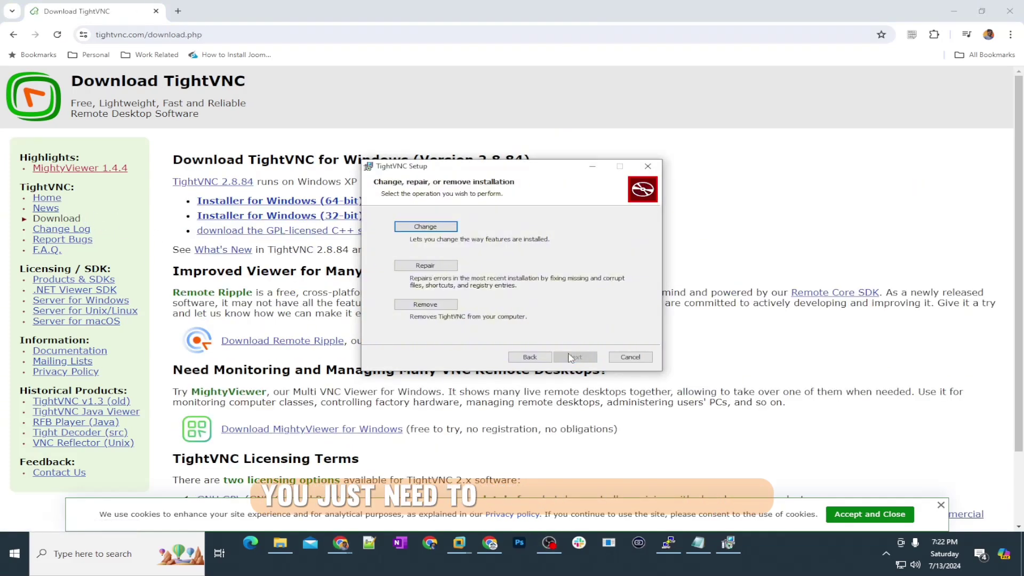
pyautogui.click(631, 359)
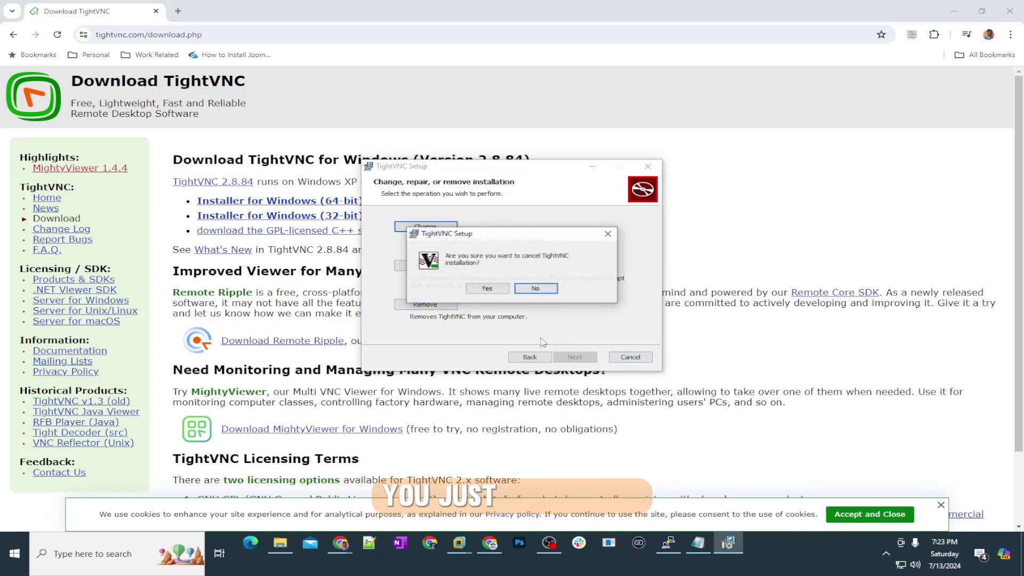
pyautogui.click(500, 292)
pyautogui.click(574, 357)
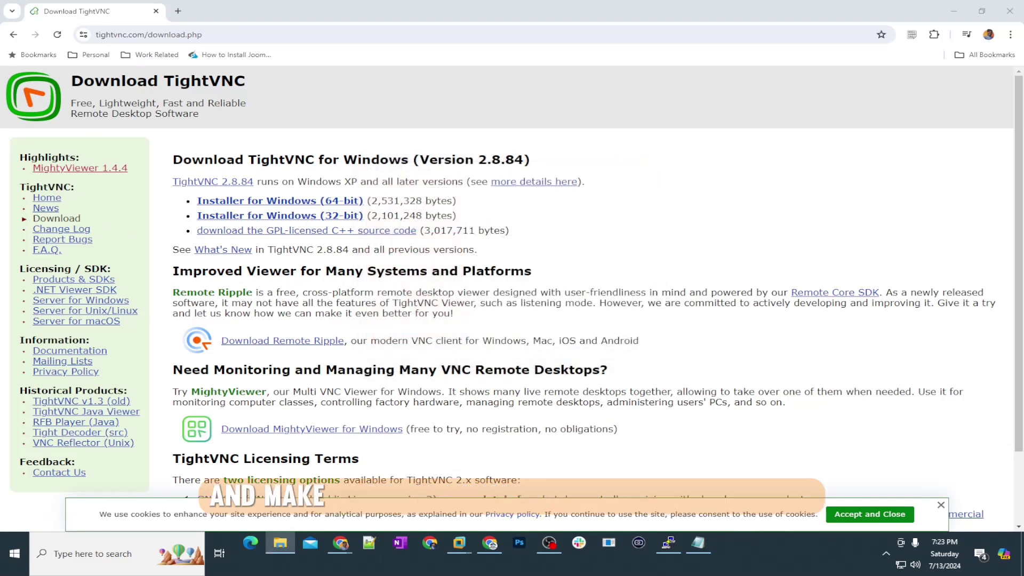
pyautogui.click(391, 184)
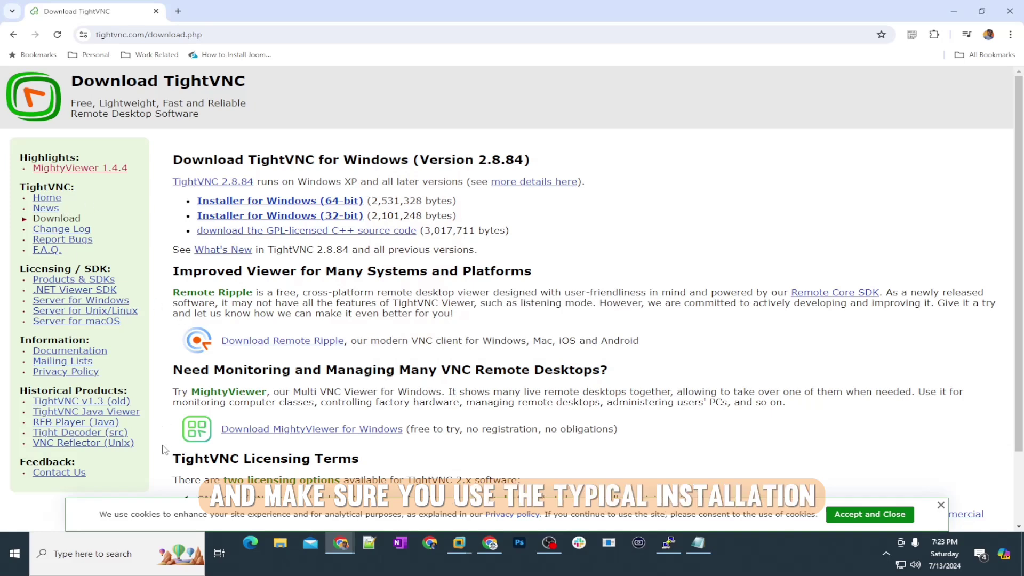
pyautogui.click(117, 551)
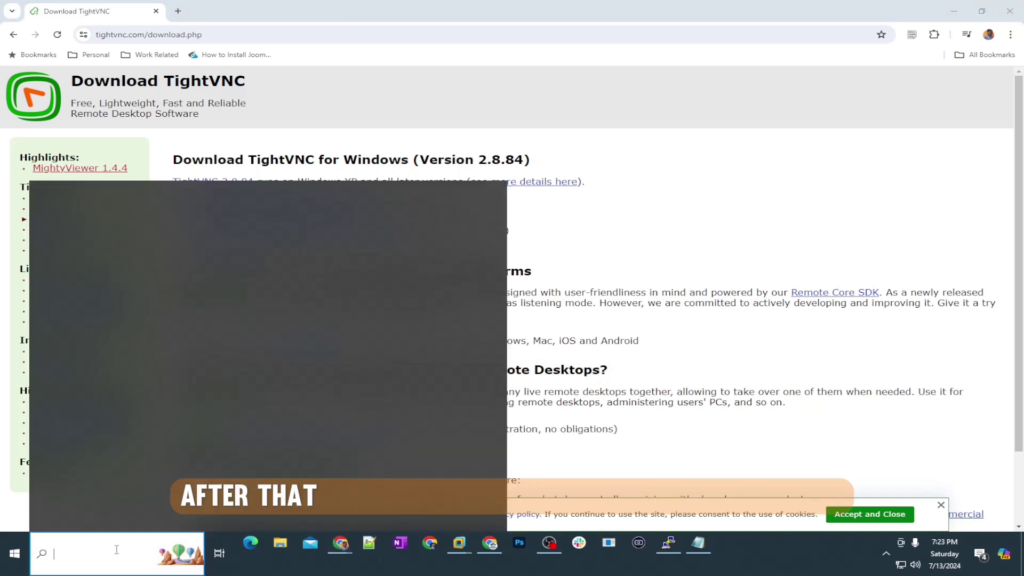
# Launch TightVNC Viewer with remote host 10.0.0.53::5900, then return to PuTTY
pyautogui.write('tigh')
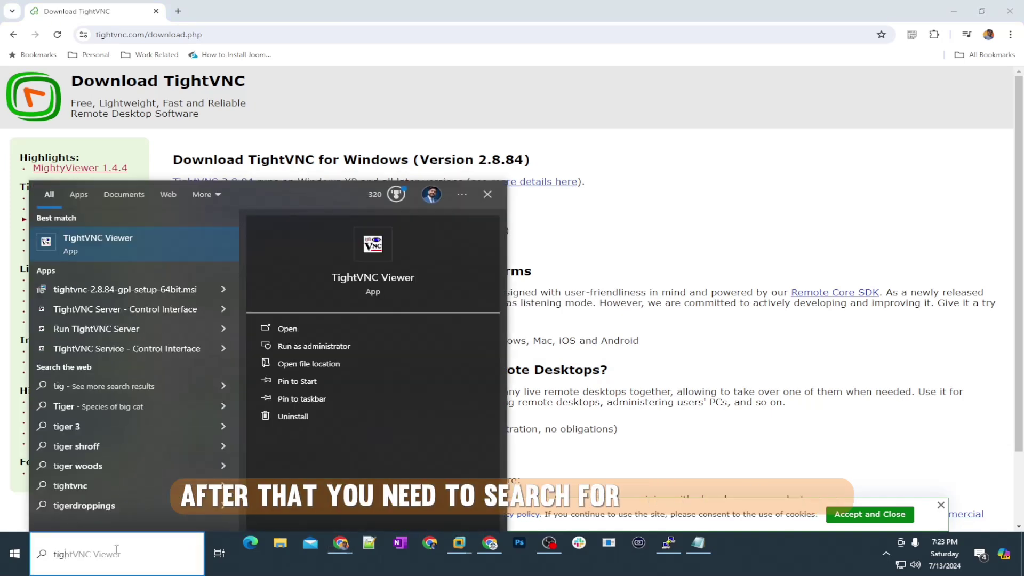
pyautogui.click(126, 255)
pyautogui.click(483, 217)
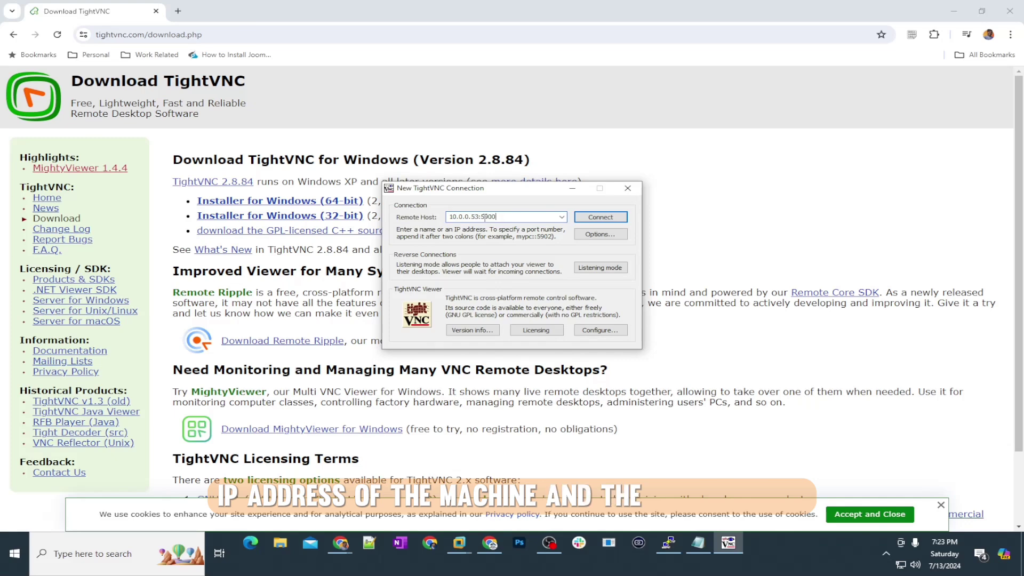
pyautogui.doubleClick(507, 217)
pyautogui.click(508, 216)
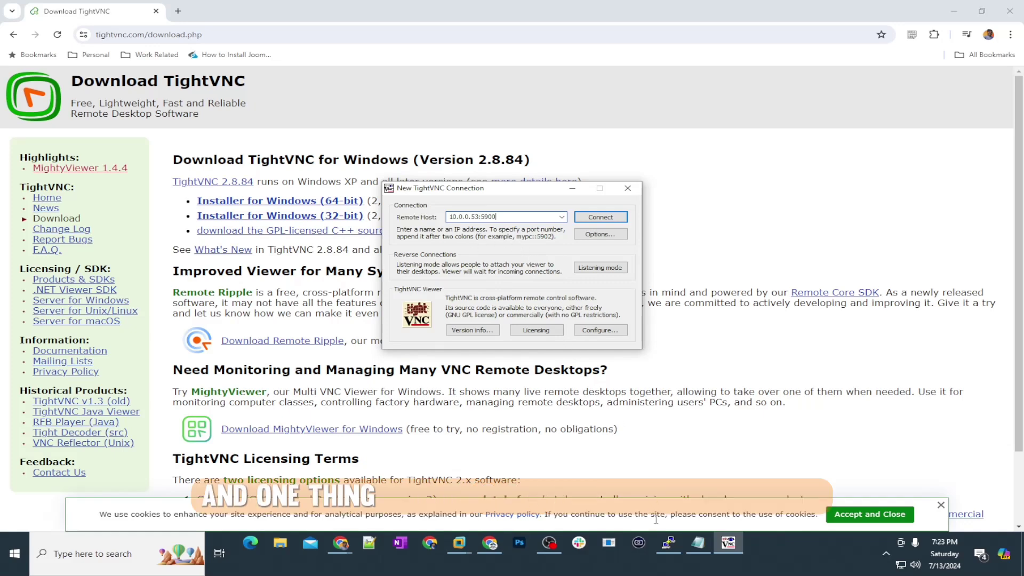
pyautogui.click(667, 548)
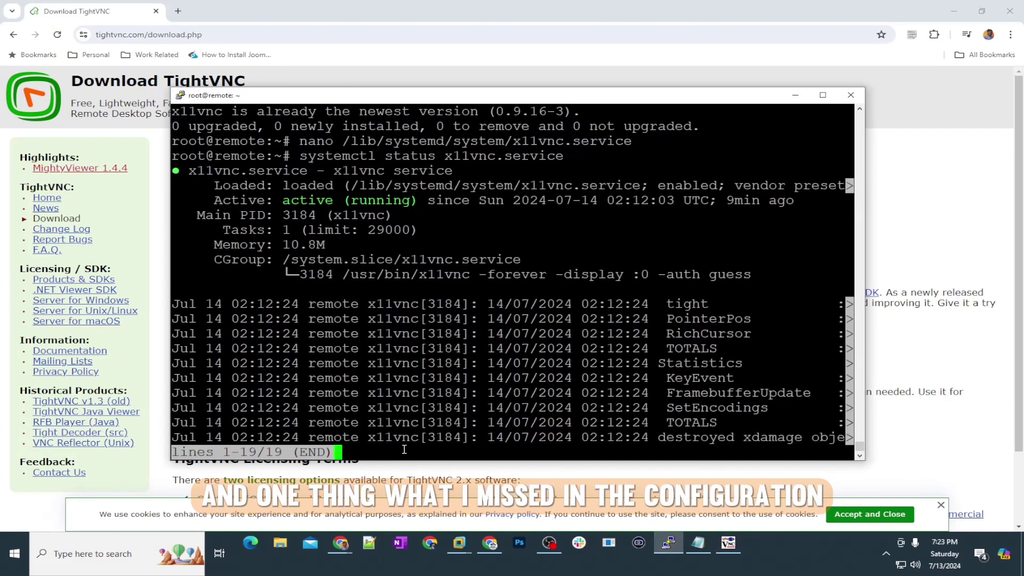
# Leave the status output and recall the nano command to reopen x11vnc.service
pyautogui.press('q')
pyautogui.press('Up')
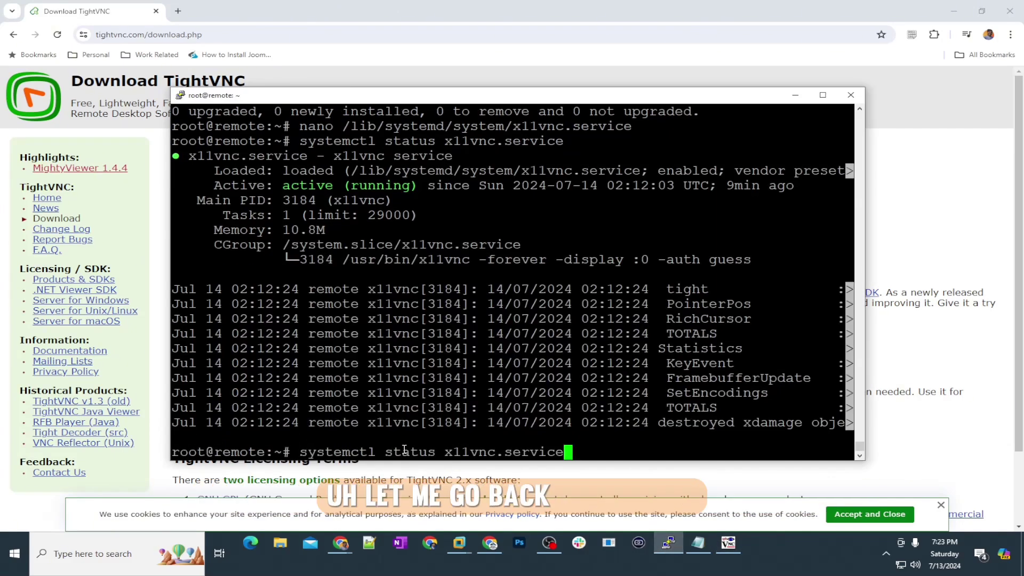
pyautogui.press('Up')
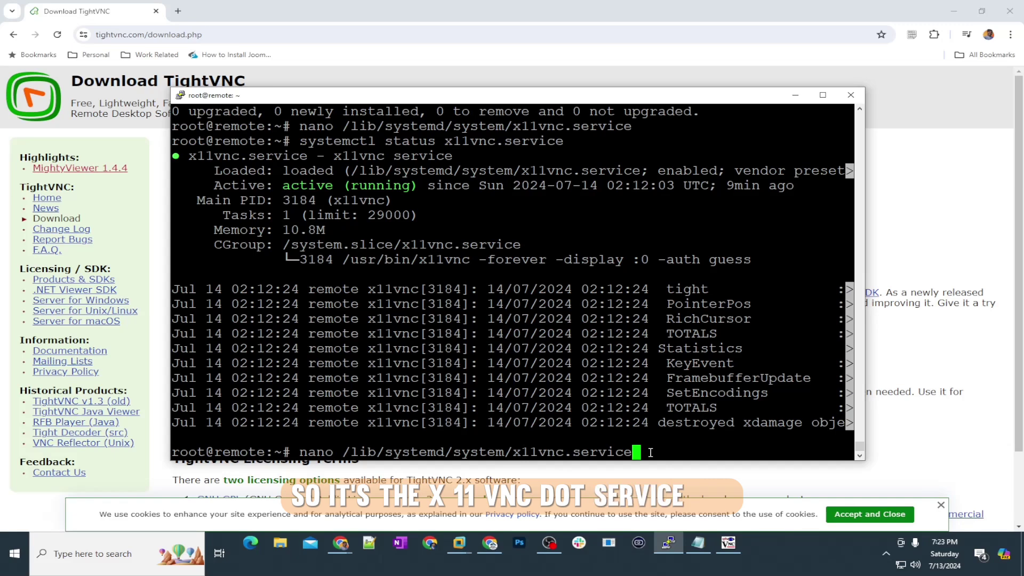
pyautogui.press('Return')
# Review the VNC password on the ExecStart line, then exit nano
pyautogui.press('Down')
pyautogui.press('Down')
pyautogui.press('Down')
pyautogui.press('Down')
pyautogui.press('Down')
pyautogui.press('Down')
pyautogui.press('Down')
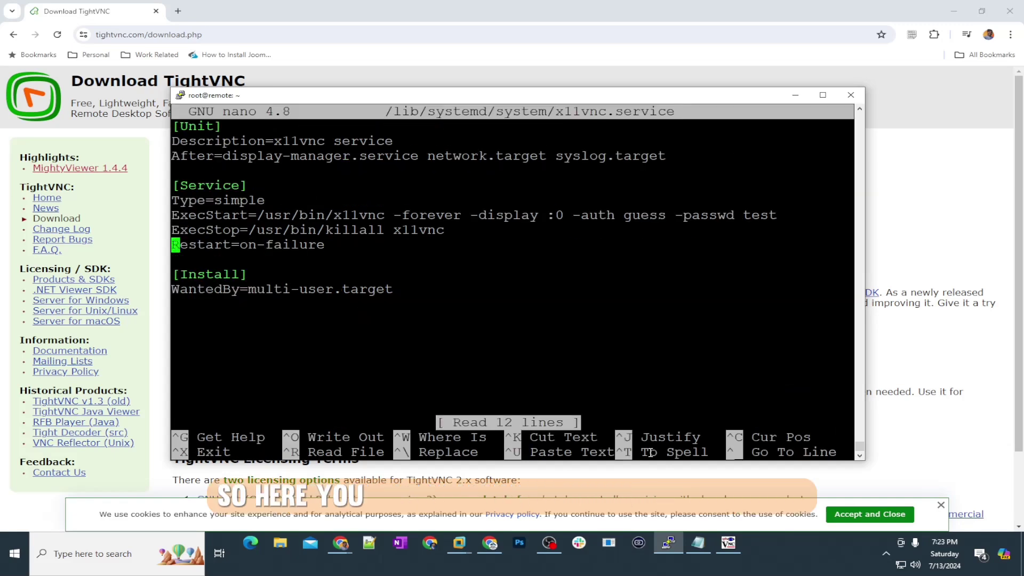
pyautogui.press('Up')
pyautogui.press('Up')
pyautogui.press('End')
pyautogui.press('Left')
pyautogui.press('Left')
pyautogui.press('Left')
pyautogui.press('Left')
pyautogui.press('Left')
pyautogui.press('Left')
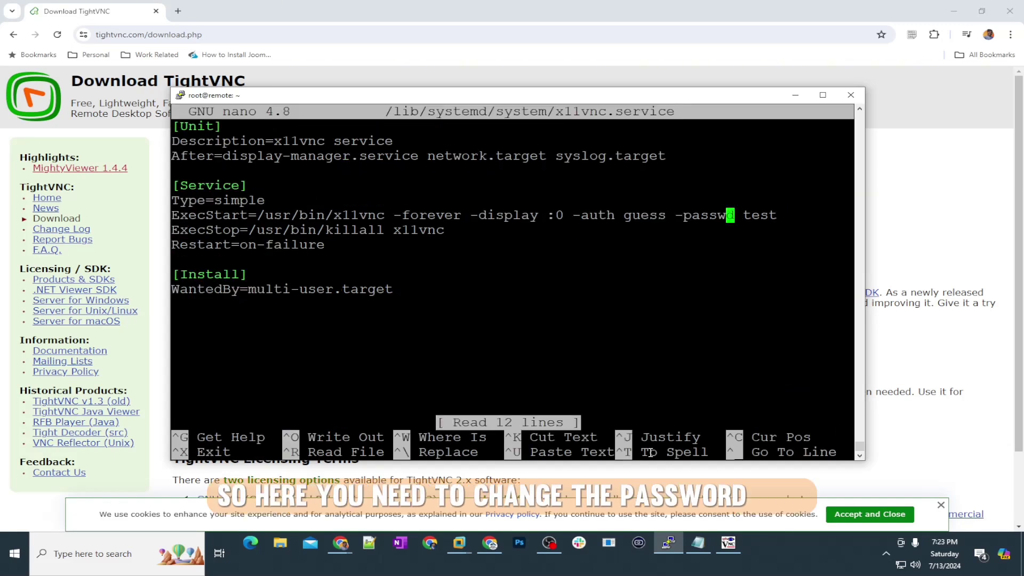
pyautogui.press('Right')
pyautogui.press('Right')
pyautogui.press('Right')
pyautogui.press('Right')
pyautogui.press('Right')
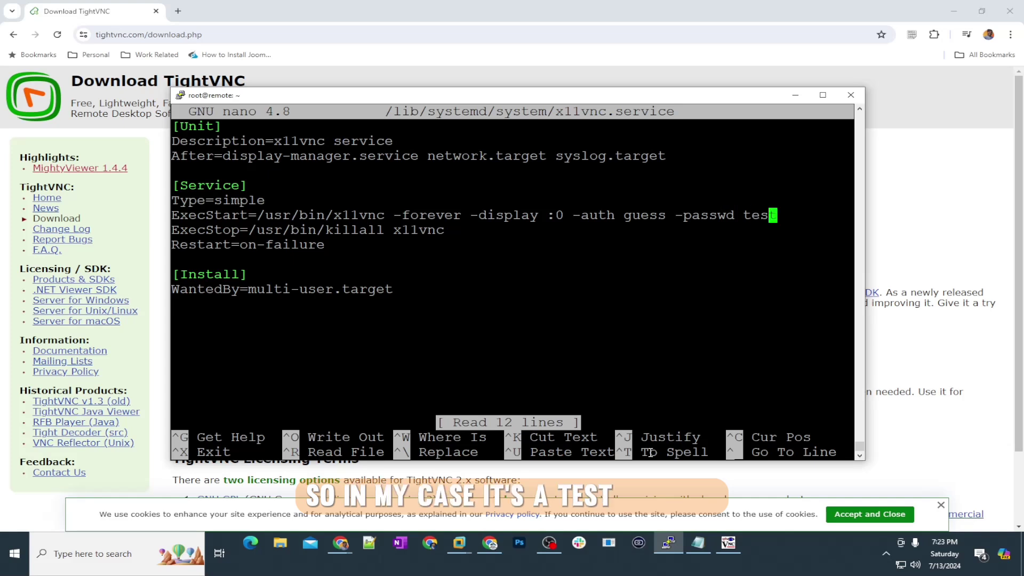
pyautogui.press('Left')
pyautogui.press('Left')
pyautogui.press('Left')
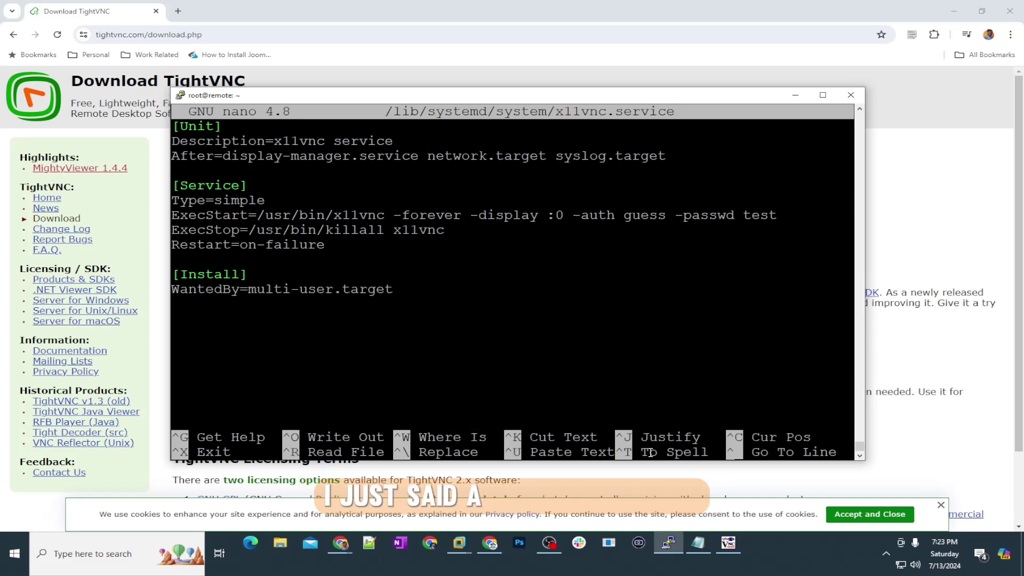
pyautogui.press('Right')
pyautogui.press('Right')
pyautogui.press('Right')
pyautogui.press('Right')
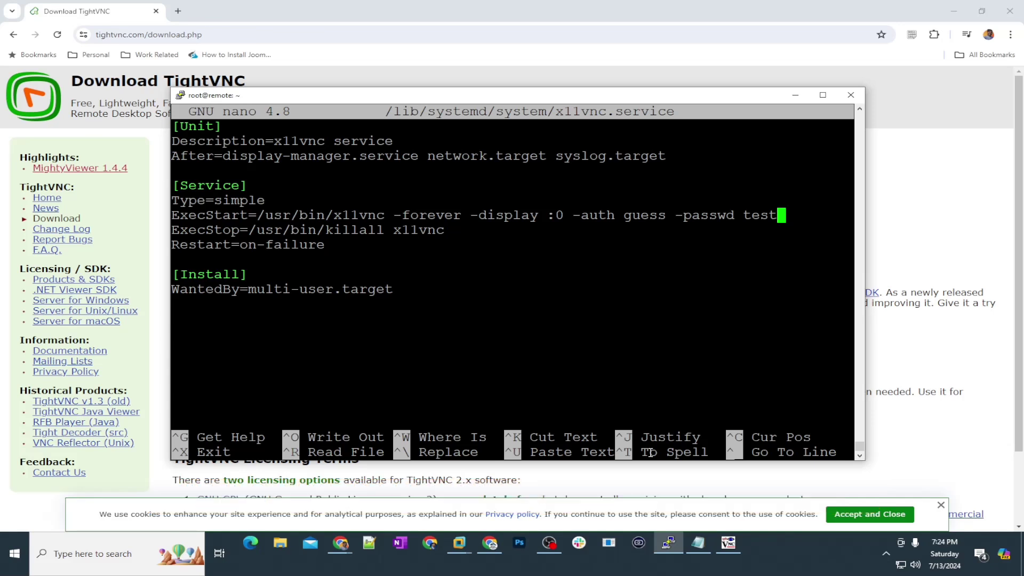
pyautogui.press('Left')
pyautogui.press('Left')
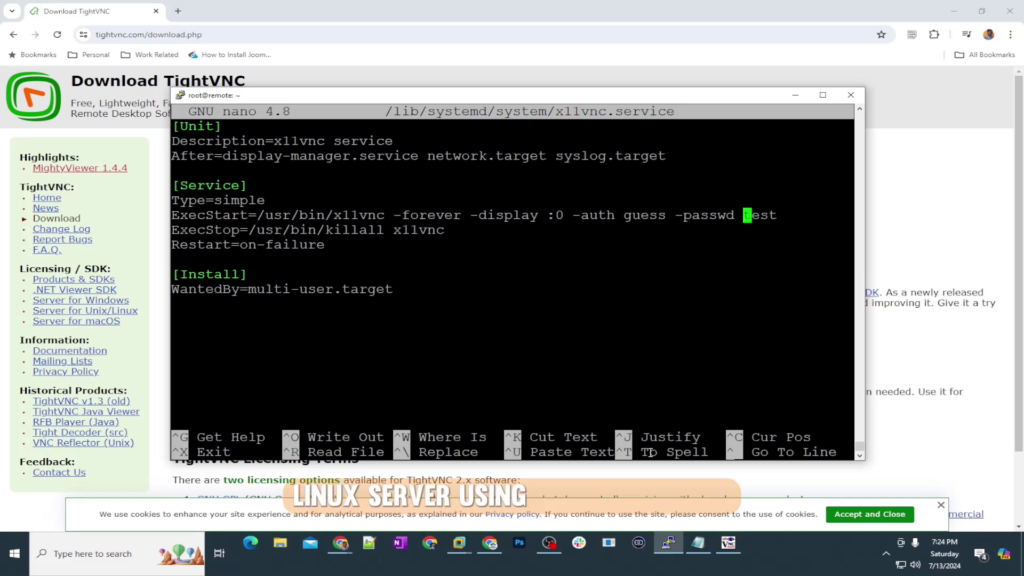
pyautogui.press('Right')
pyautogui.press('Right')
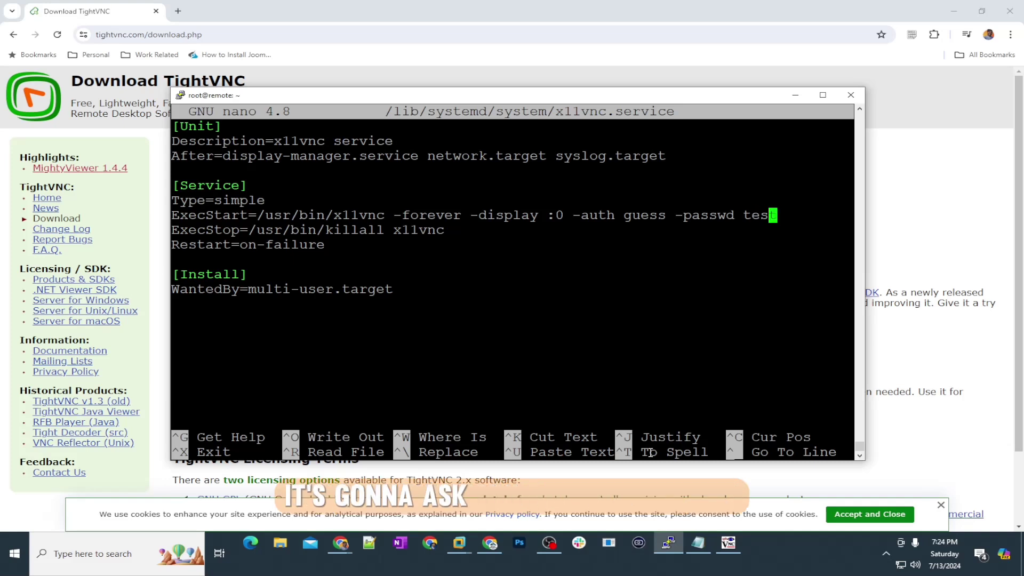
pyautogui.press('Left')
pyautogui.press('Left')
pyautogui.press('Right')
pyautogui.press('Right')
pyautogui.press('Right')
pyautogui.press('Right')
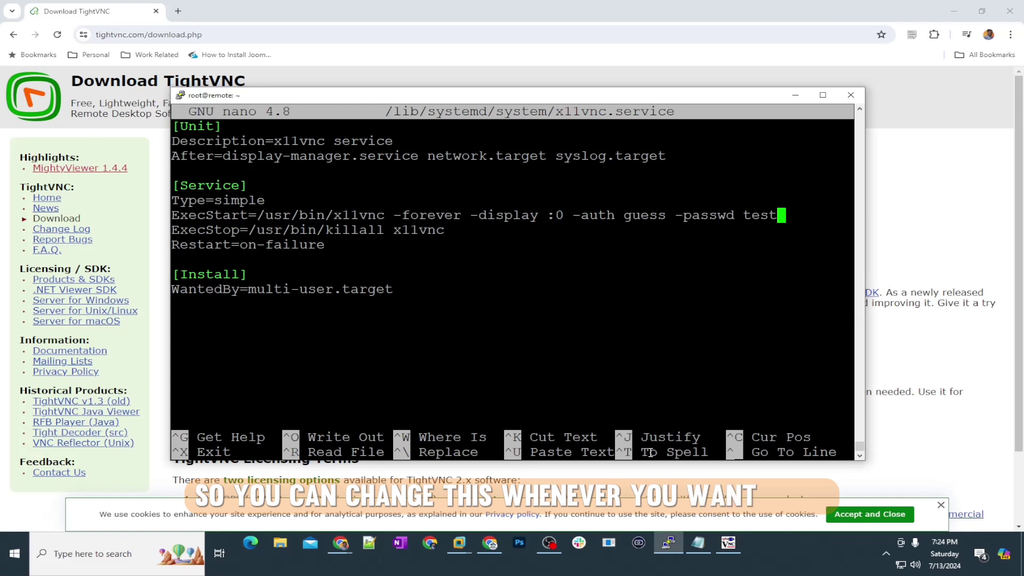
pyautogui.hotkey('ctrl', 'x')
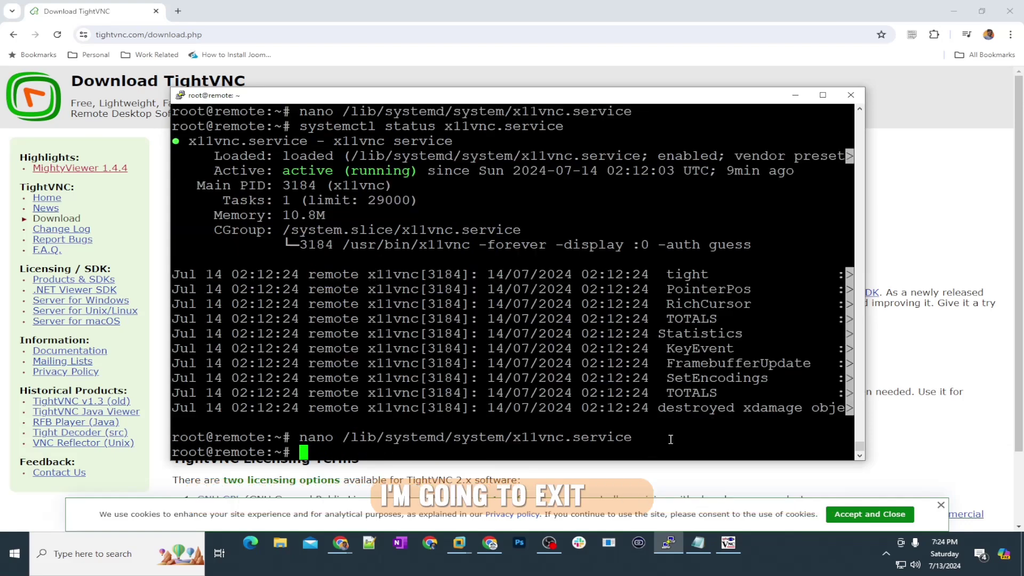
# Run 'ip a' and confirm the server address is 10.0.0.53/24 on ens33
pyautogui.click(795, 95)
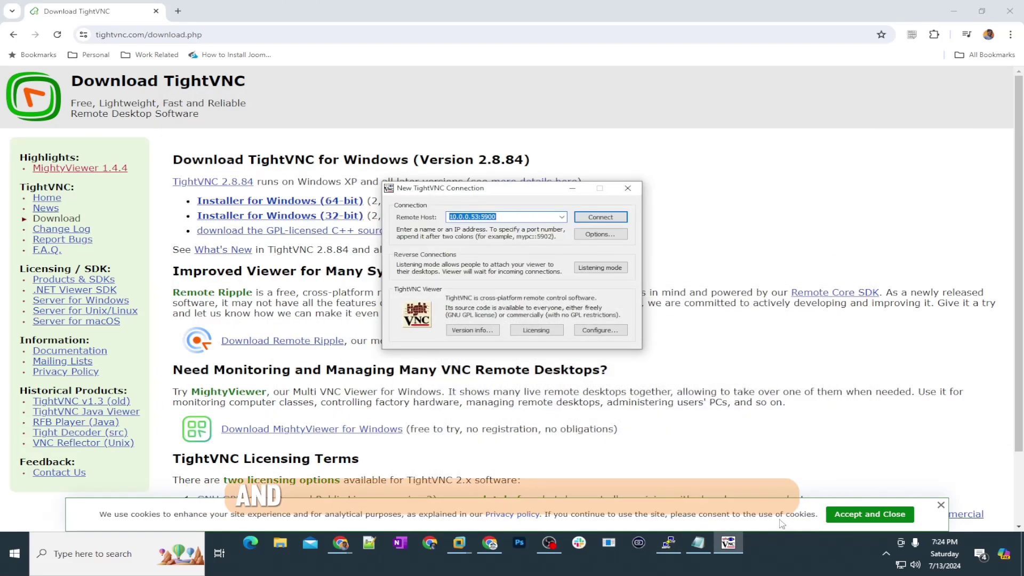
pyautogui.click(664, 560)
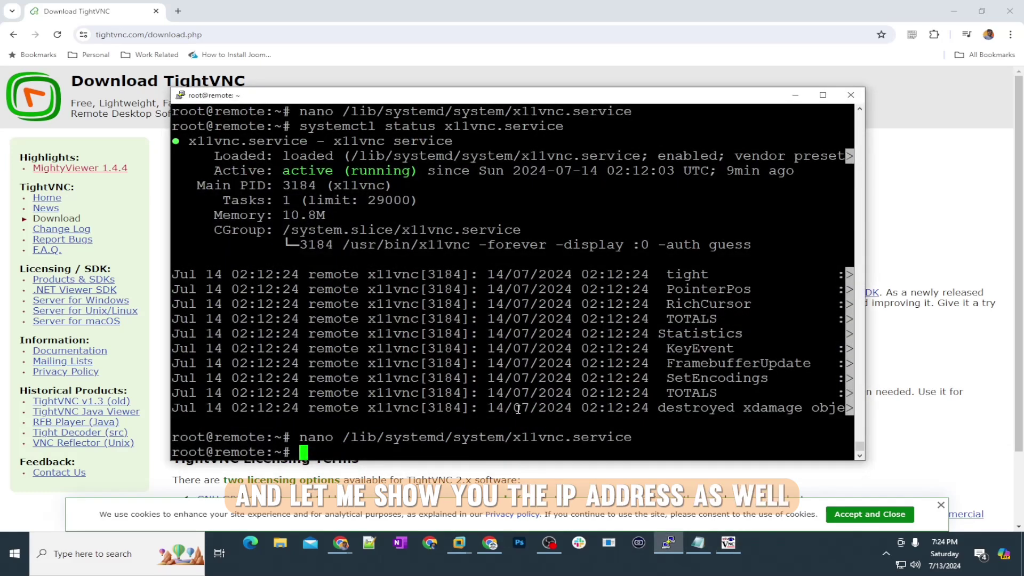
pyautogui.write('ip a')
pyautogui.press('Return')
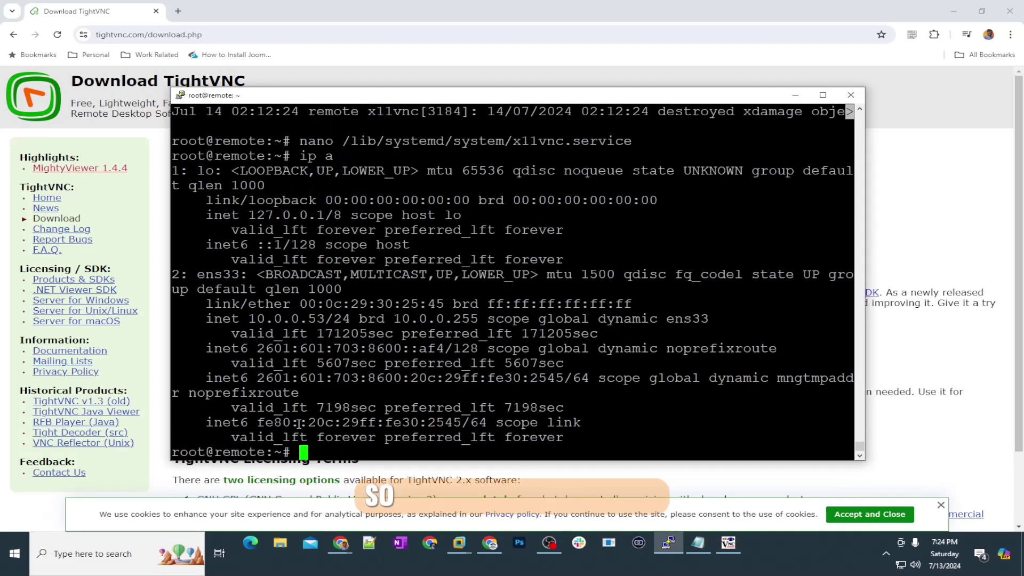
pyautogui.moveTo(248, 318); pyautogui.dragTo(351, 318)
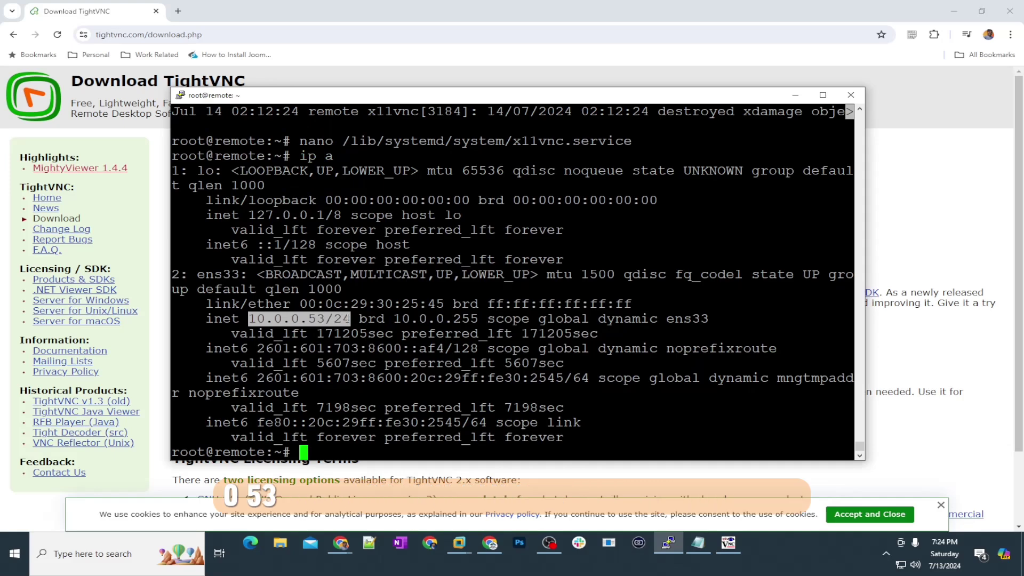
pyautogui.click(801, 101)
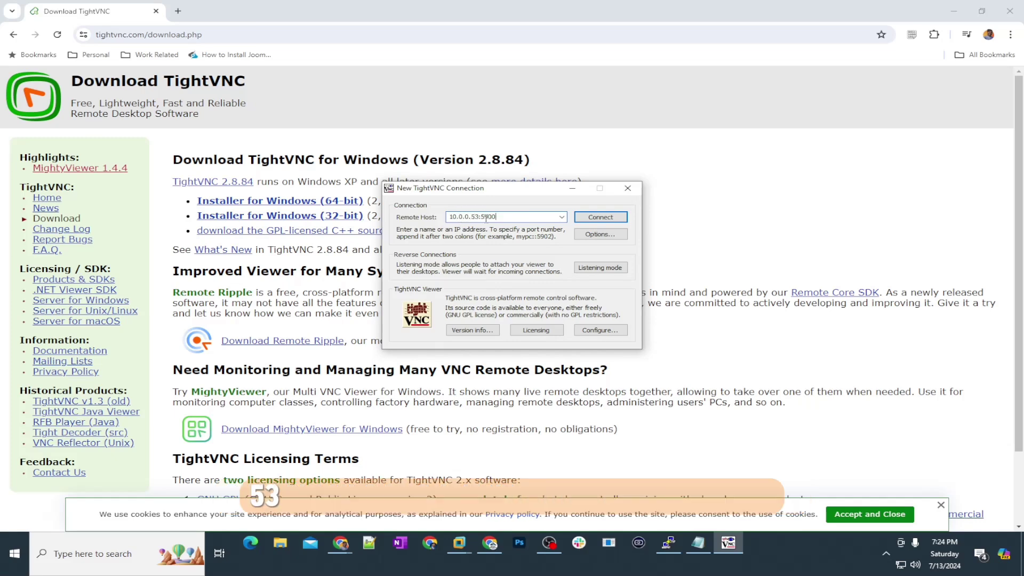
# Connect TightVNC Viewer to remote host 10.0.0.53:5900
pyautogui.moveTo(479, 217); pyautogui.dragTo(503, 215)
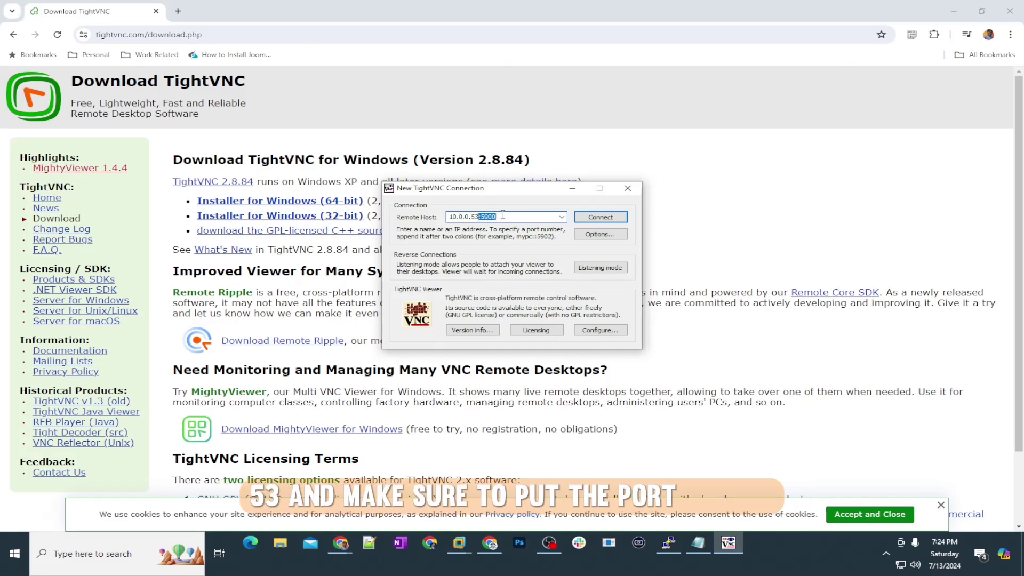
pyautogui.click(504, 216)
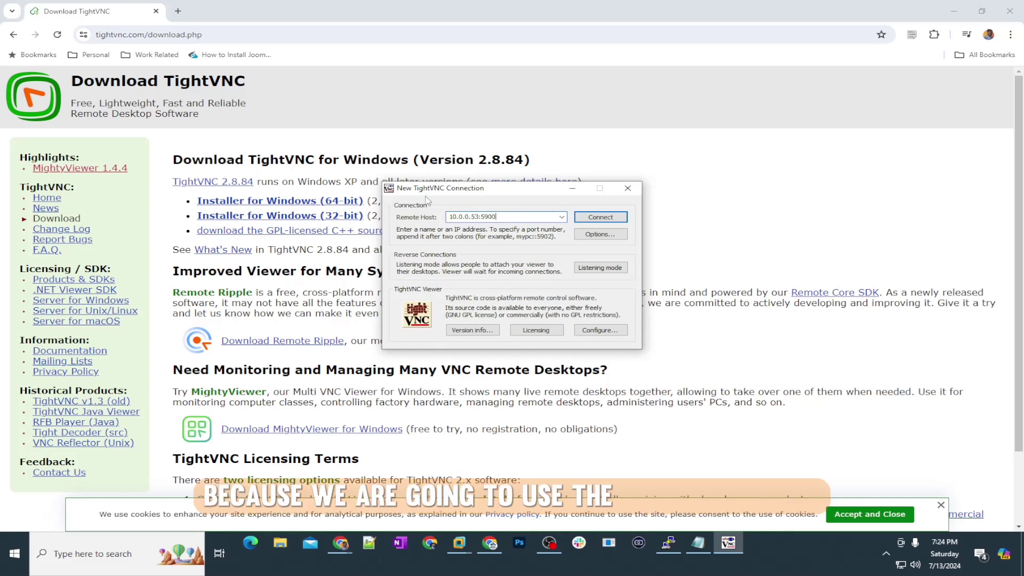
pyautogui.click(602, 218)
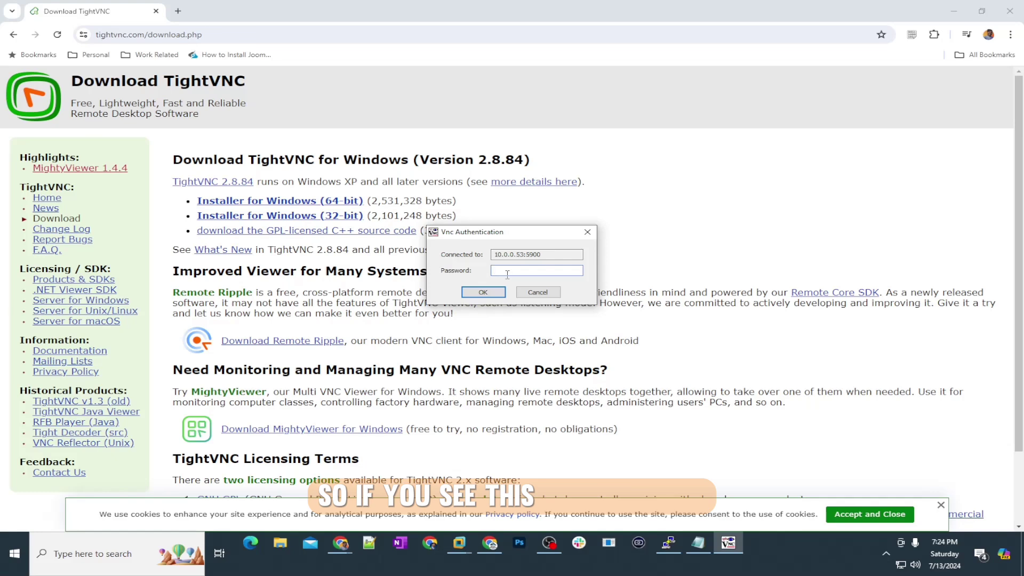
# Enter the VNC password and centre the remote viewer window showing the Ubuntu login
pyautogui.click(954, 10)
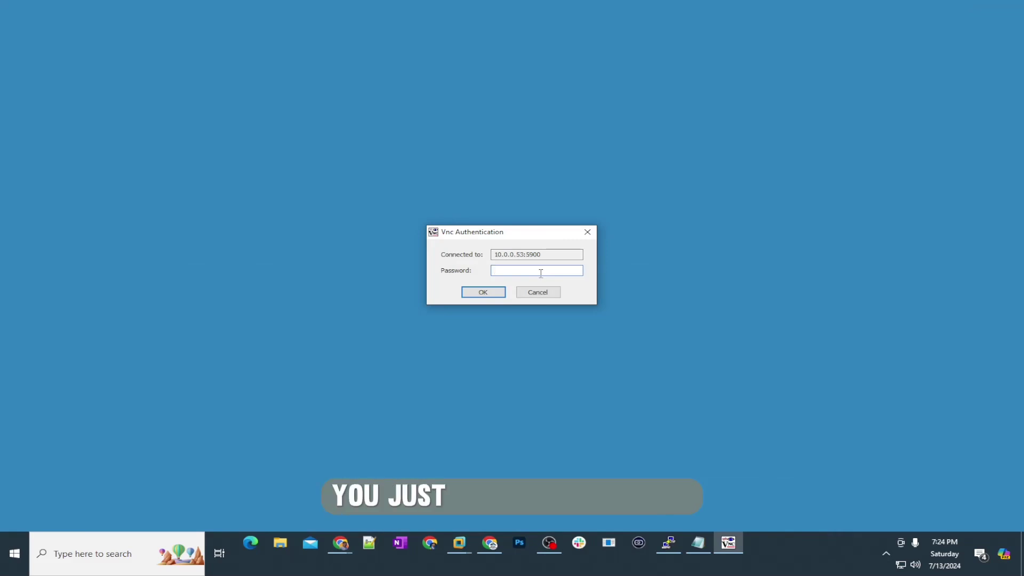
pyautogui.write('••')
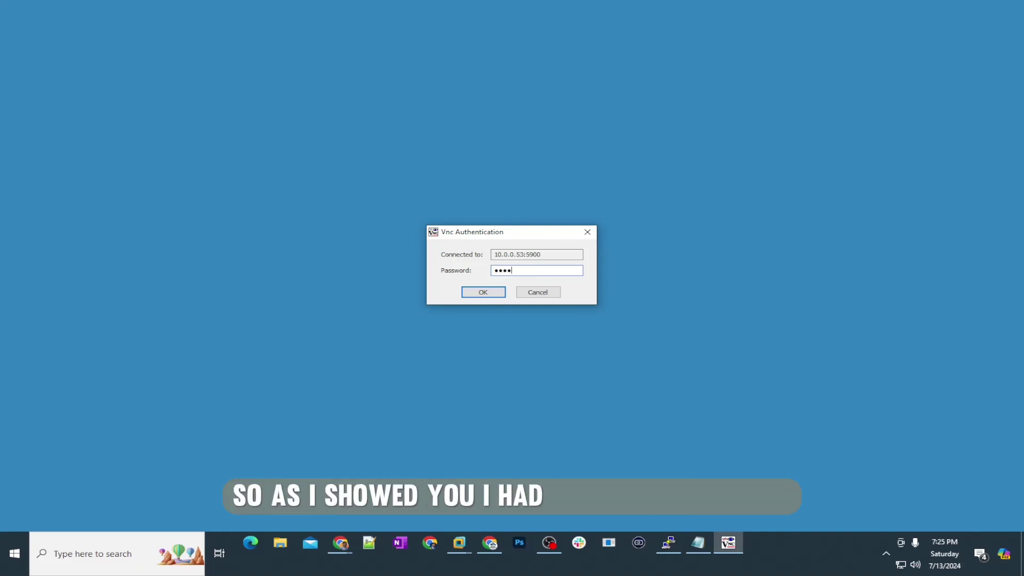
pyautogui.press('Return')
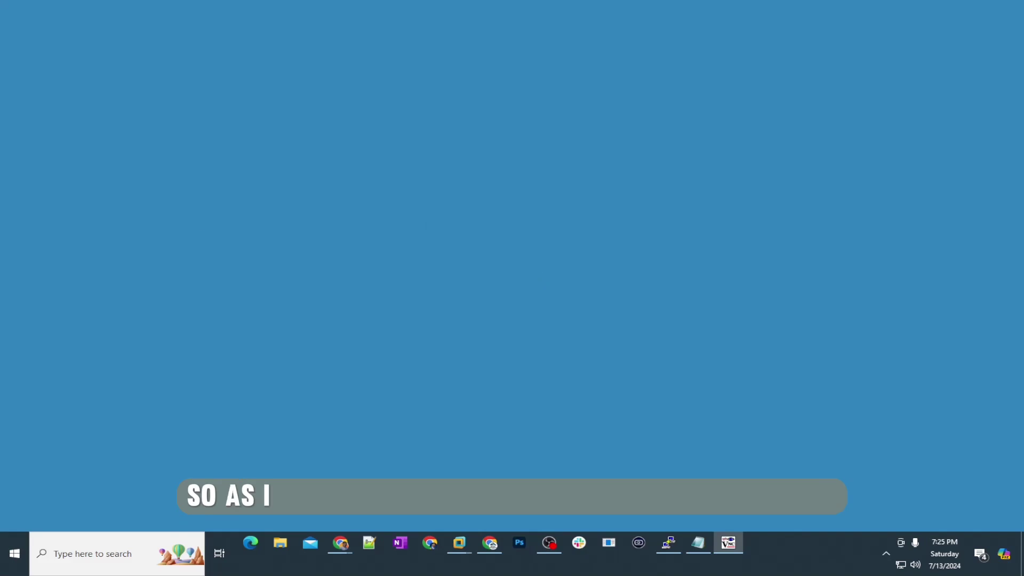
pyautogui.moveTo(281, 85); pyautogui.dragTo(498, 70)
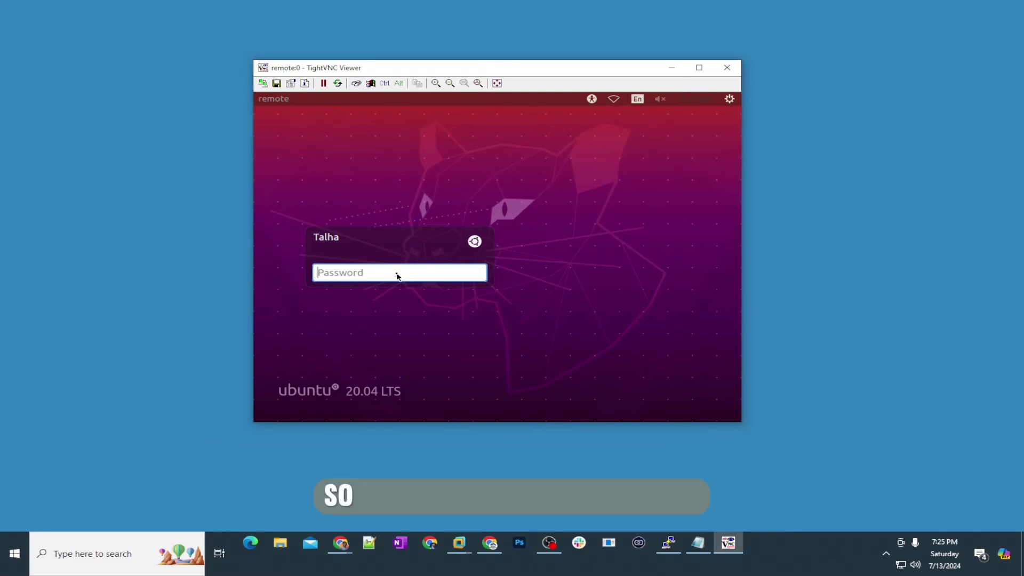
# Log in with the Ubuntu user's password and open the remote desktop's system menu
pyautogui.write('**')
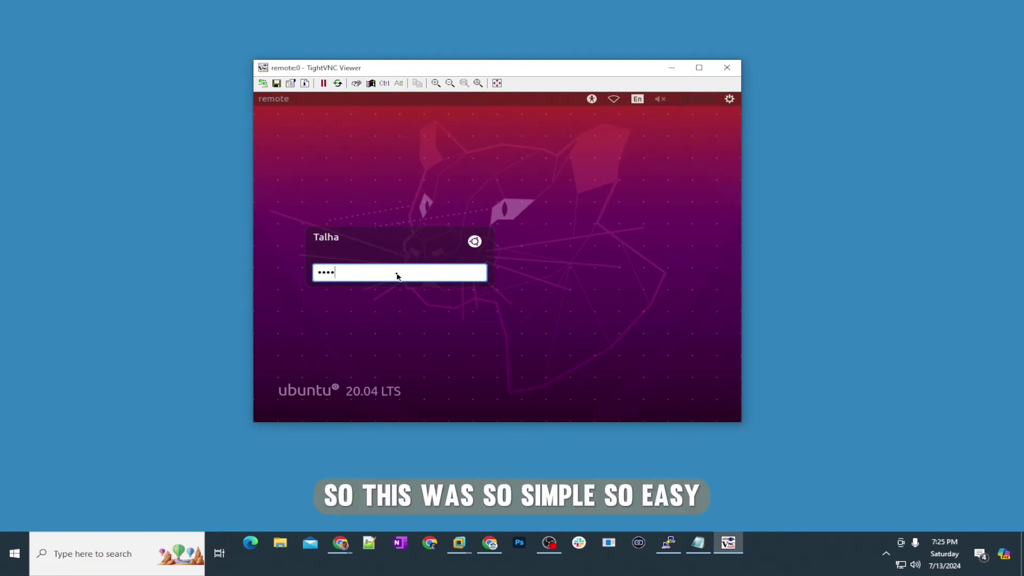
pyautogui.press('Return')
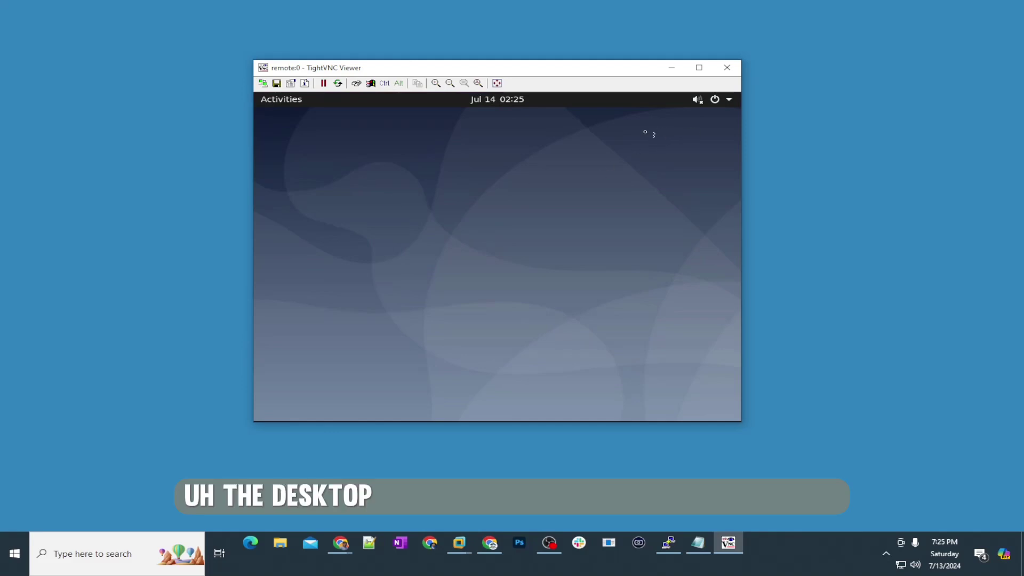
pyautogui.click(730, 100)
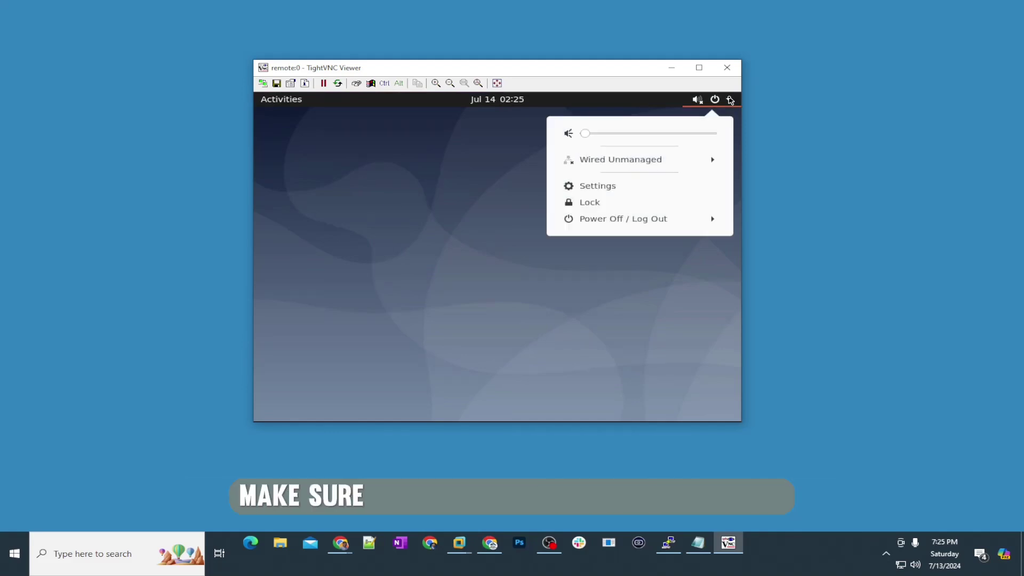
# Open the remote Ubuntu Settings app from the system menu
pyautogui.click(601, 187)
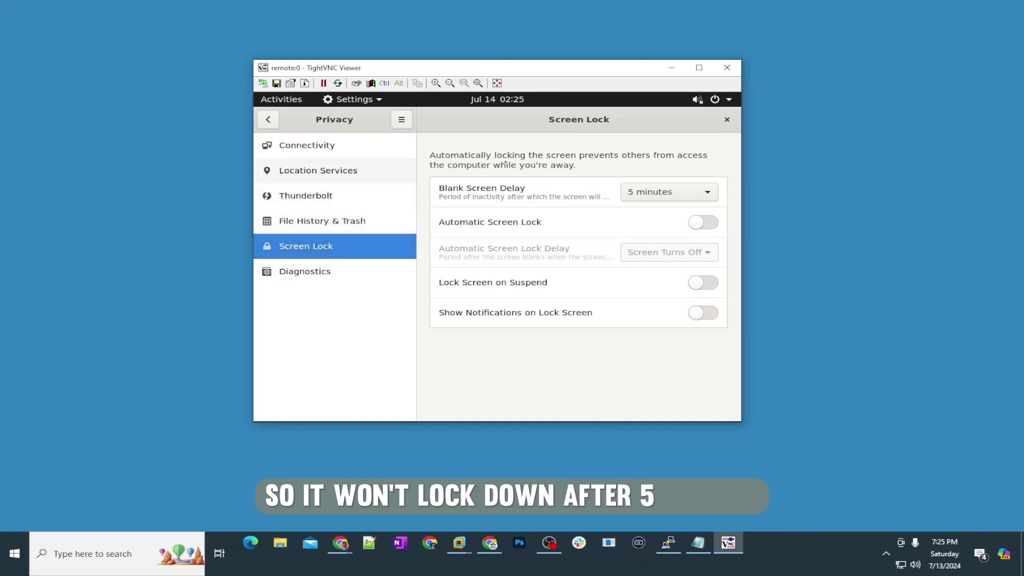
pyautogui.click(268, 119)
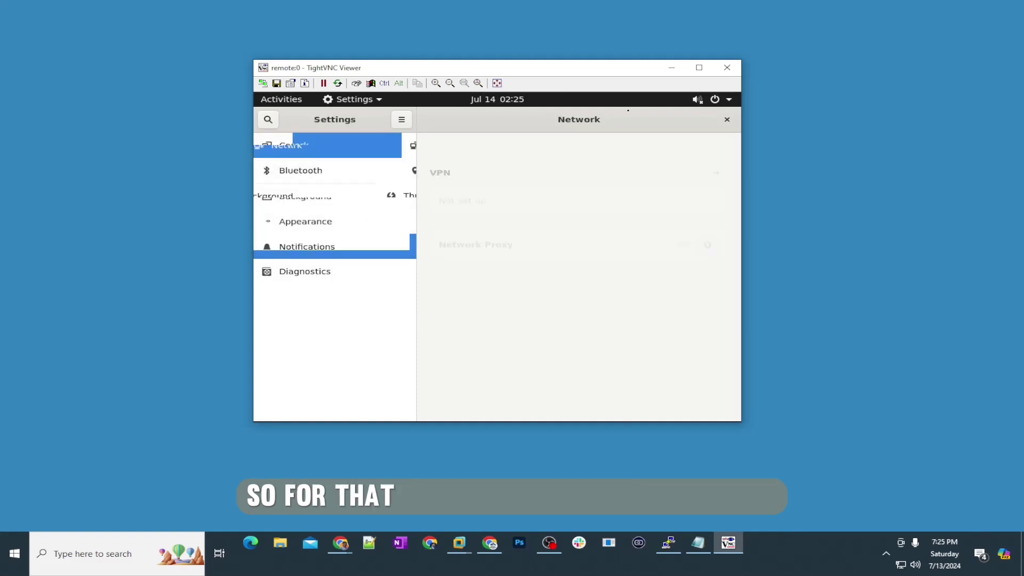
pyautogui.click(728, 119)
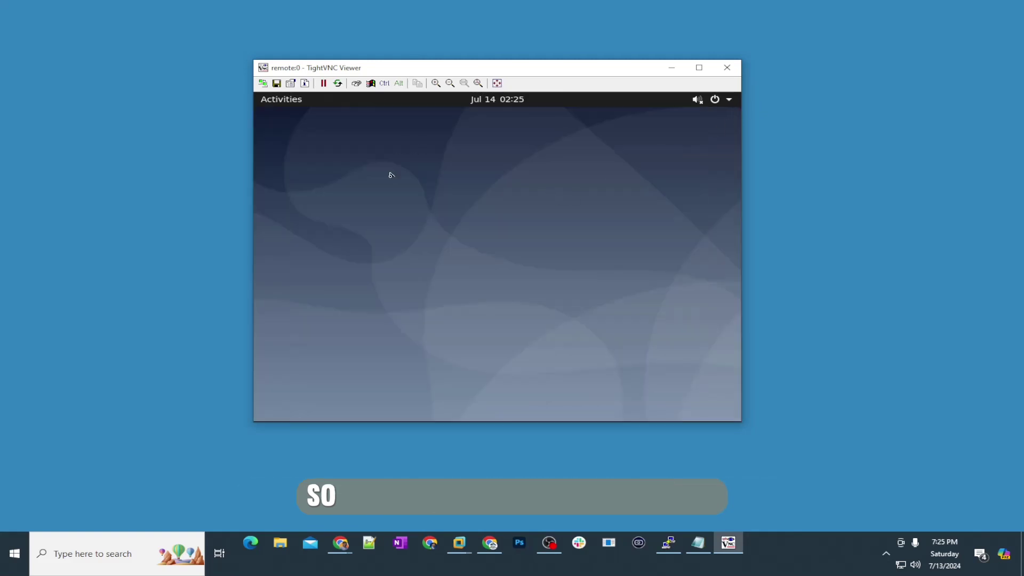
pyautogui.click(730, 101)
pyautogui.click(628, 190)
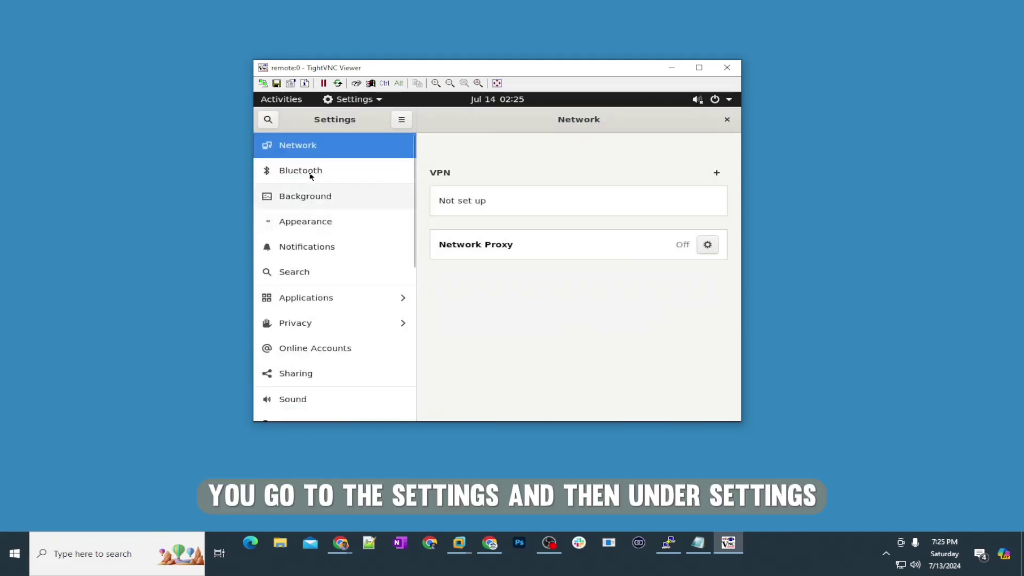
# In Privacy > Screen Lock, turn off Automatic Screen Lock, Lock on Suspend and lock-screen notifications, then close Settings
pyautogui.click(319, 327)
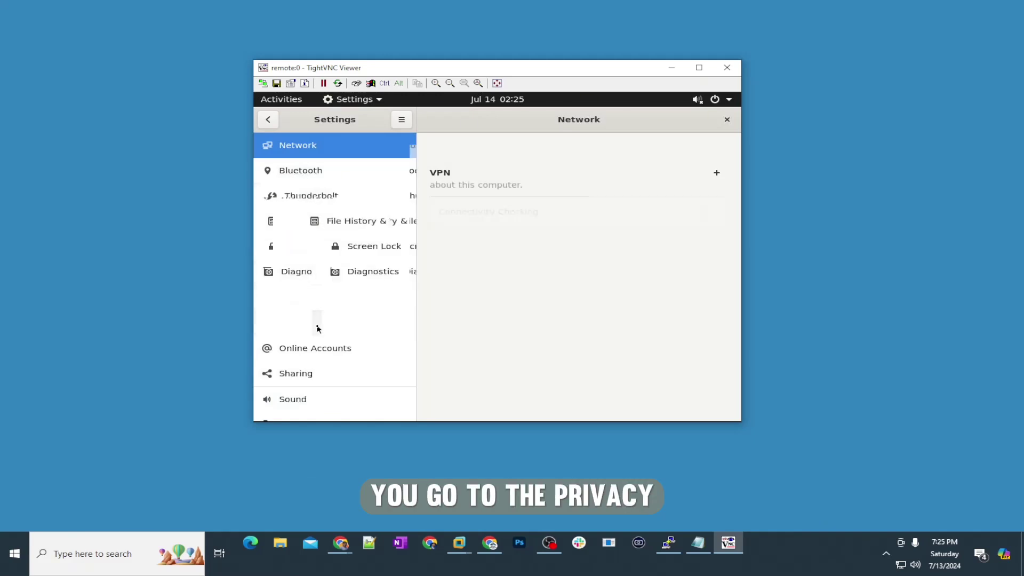
pyautogui.click(308, 256)
pyautogui.click(712, 224)
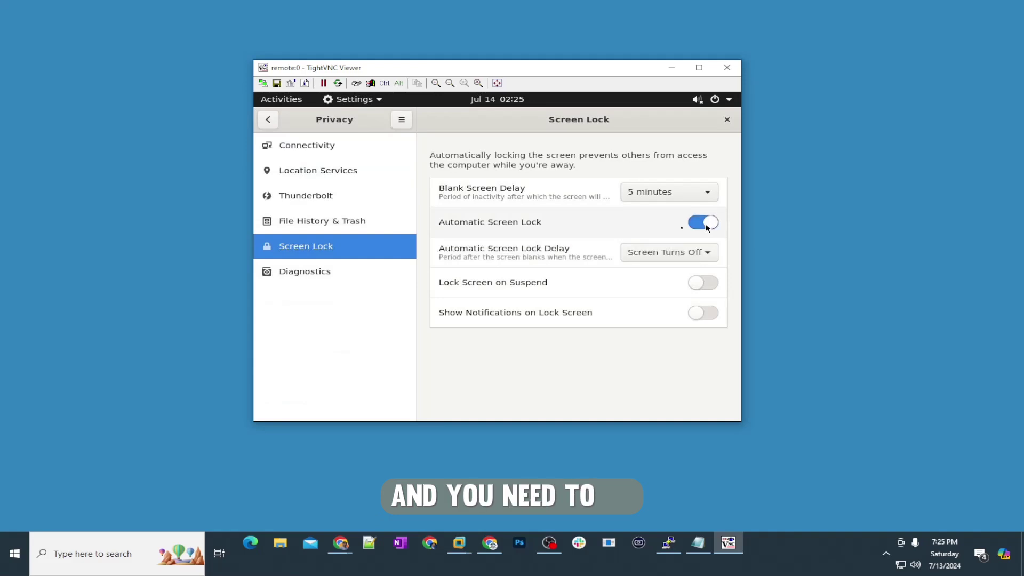
pyautogui.click(703, 283)
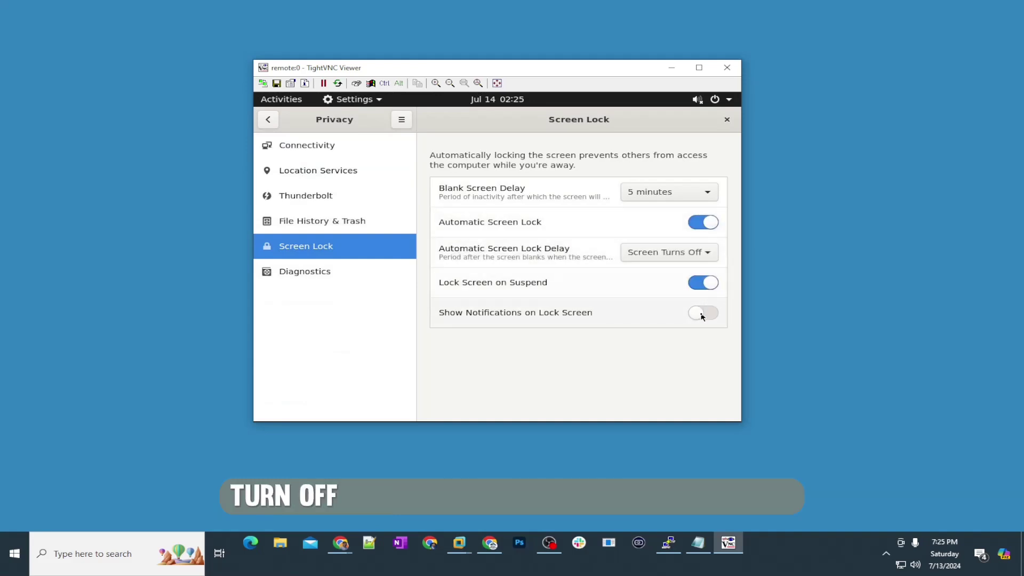
pyautogui.click(703, 312)
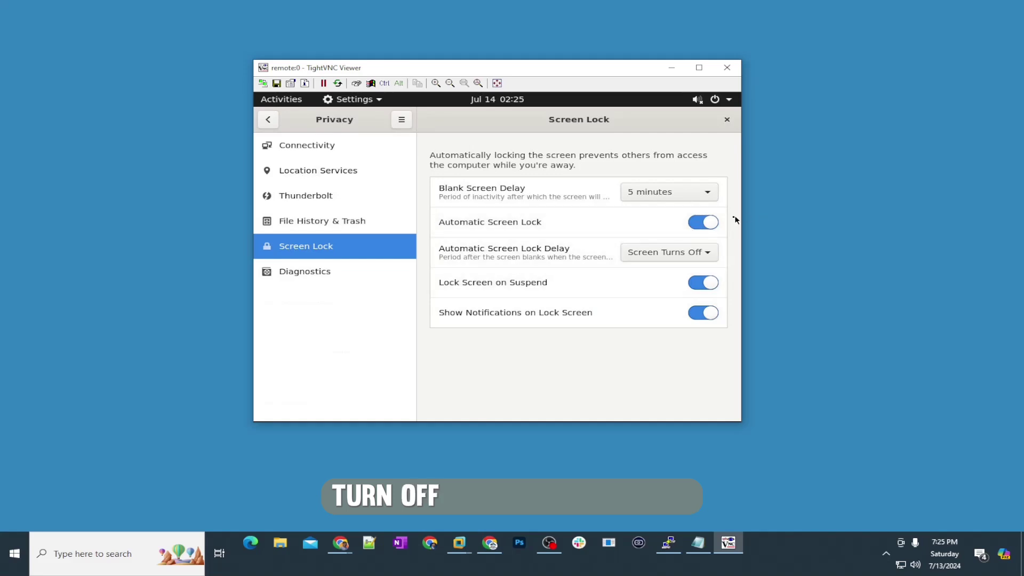
pyautogui.click(700, 223)
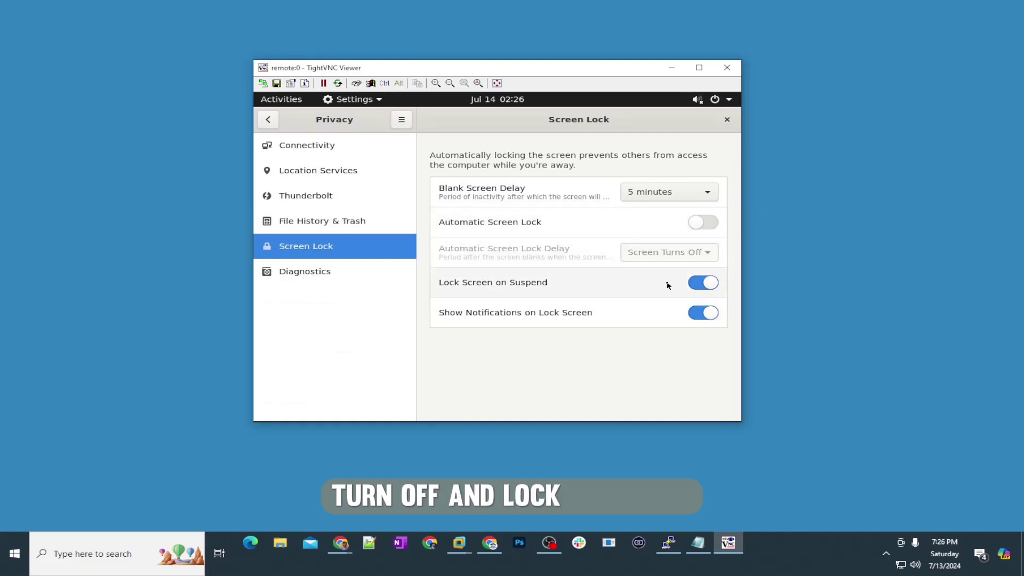
pyautogui.click(699, 282)
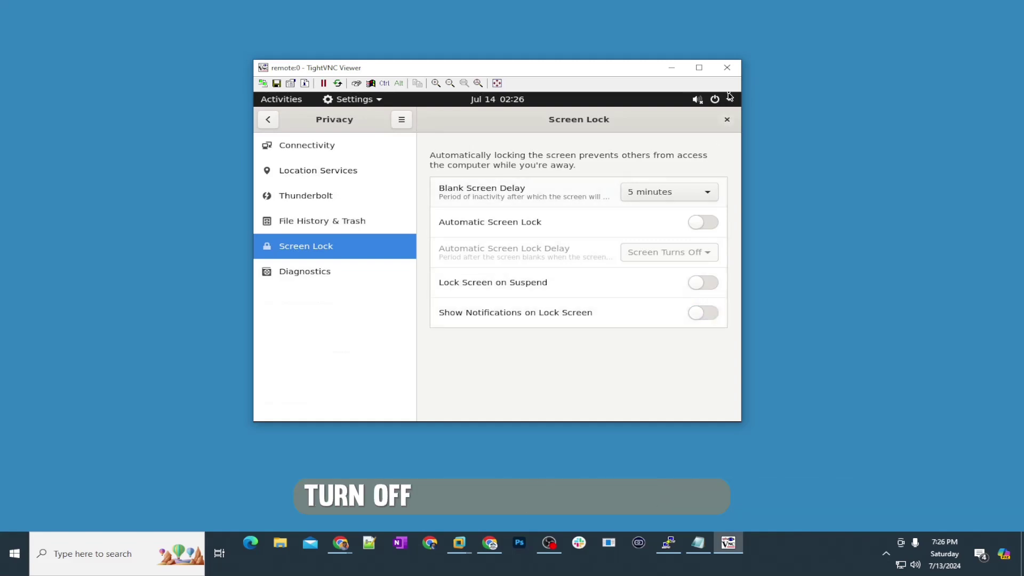
pyautogui.click(727, 120)
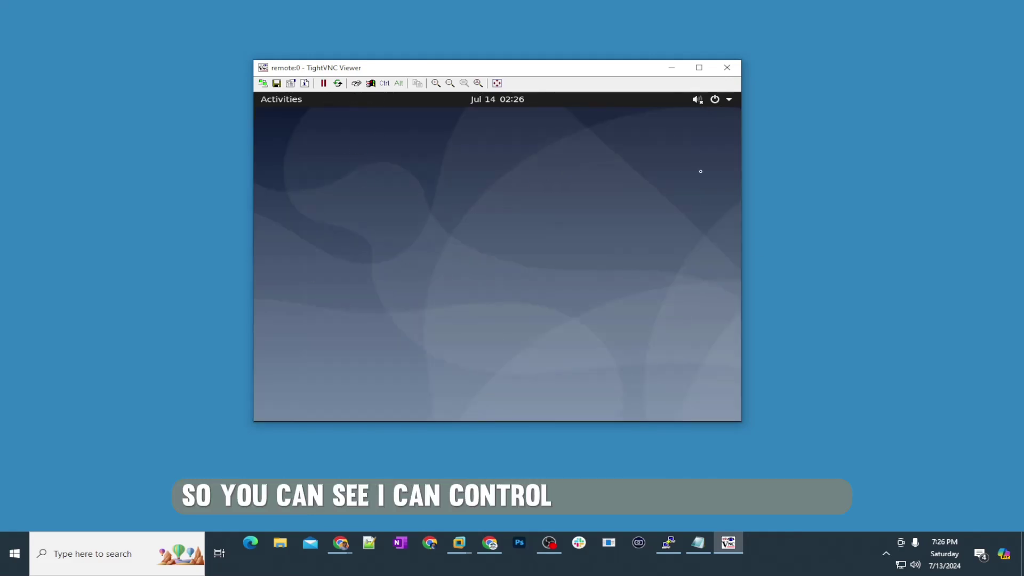